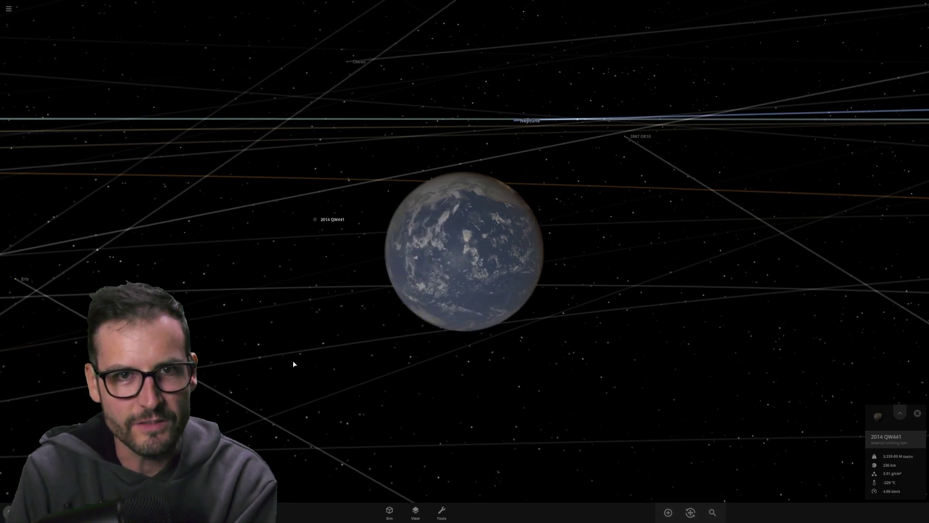
- Move from Earth out to the inner solar system and focus the view on Venus
{"action": "left_click_drag", "start_coordinate": [294, 364], "coordinate": [601, 284]}
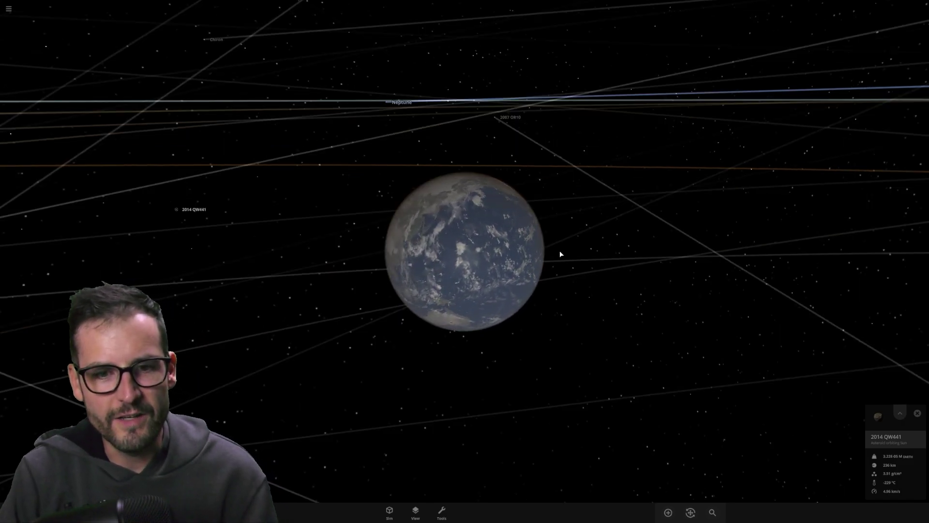
{"action": "scroll", "coordinate": [501, 274], "scroll_direction": "down", "scroll_amount": 10}
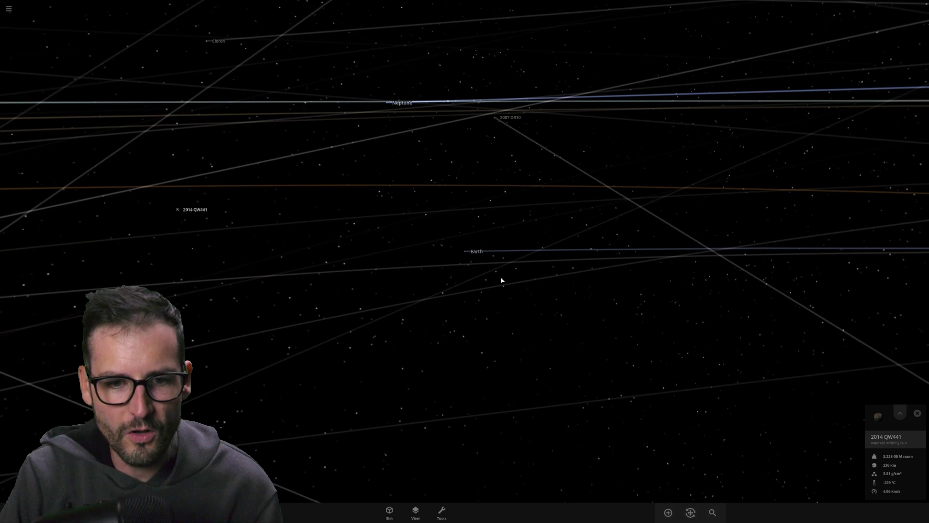
{"action": "scroll", "coordinate": [501, 278], "scroll_direction": "down", "scroll_amount": 4}
{"action": "left_click_drag", "start_coordinate": [502, 278], "coordinate": [504, 324]}
{"action": "scroll", "coordinate": [504, 323], "scroll_direction": "down", "scroll_amount": 5}
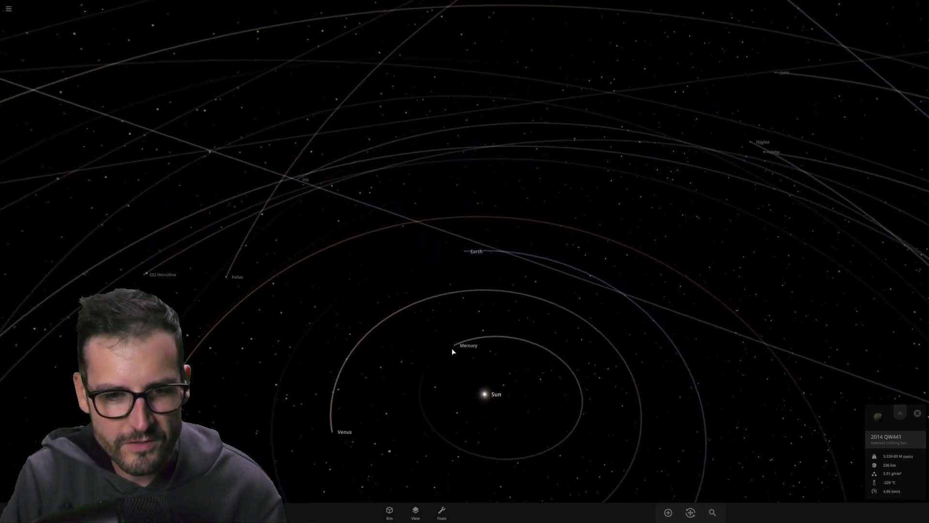
{"action": "left_click_drag", "start_coordinate": [451, 347], "coordinate": [397, 394]}
{"action": "double_click", "coordinate": [334, 434]}
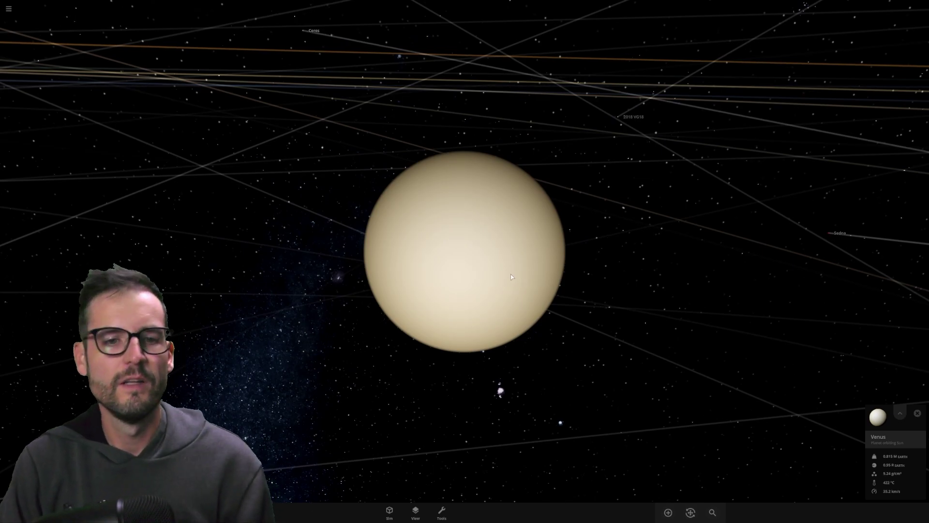
{"action": "right_click_drag", "start_coordinate": [499, 267], "coordinate": [423, 248]}
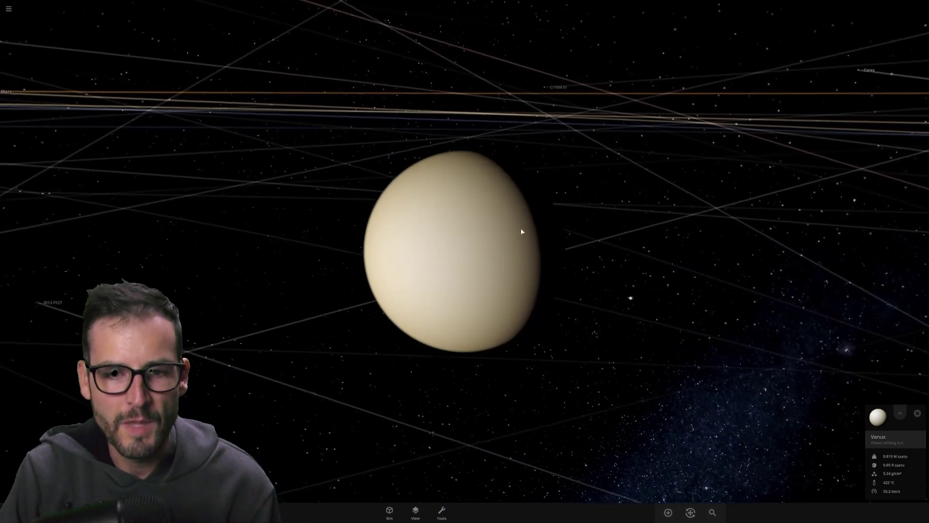
- Open Venus's full surface properties and check its average temperature in Fahrenheit before returning the unit to Celsius
{"action": "left_click", "coordinate": [901, 410]}
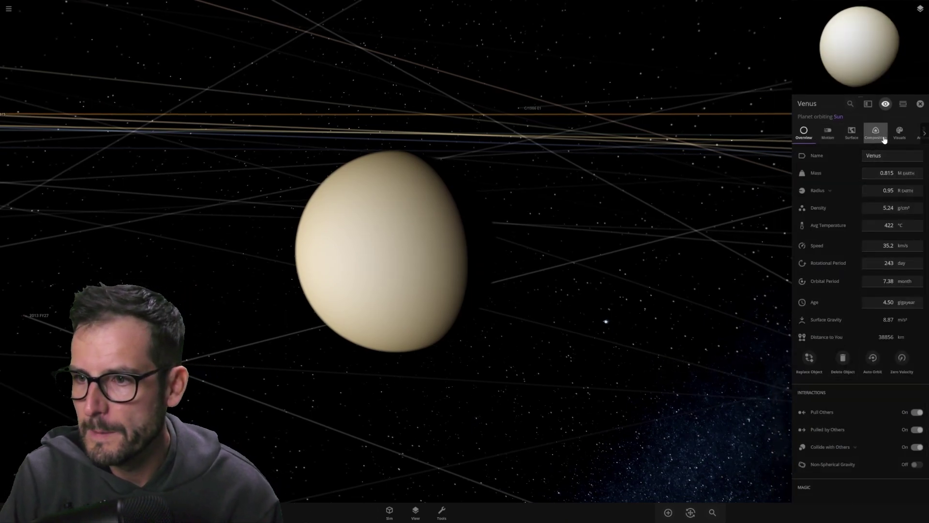
{"action": "left_click", "coordinate": [855, 136]}
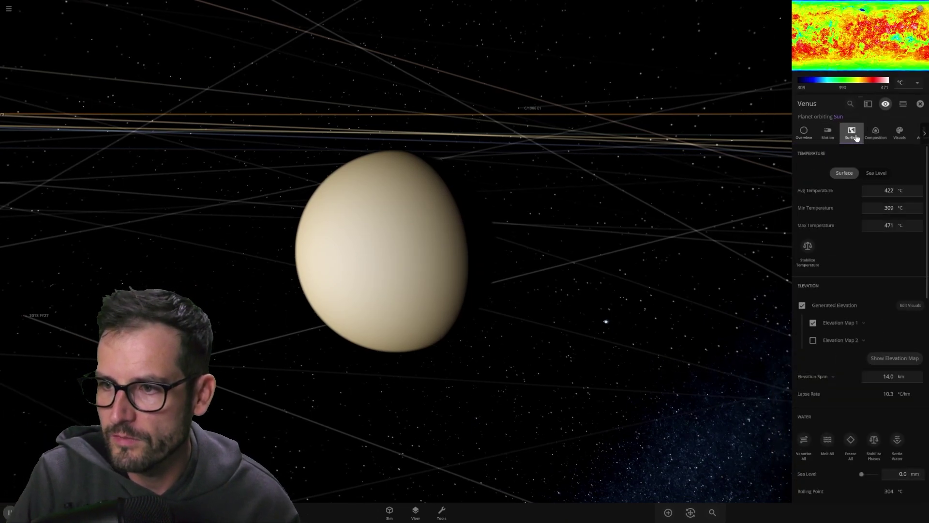
{"action": "left_click", "coordinate": [901, 191]}
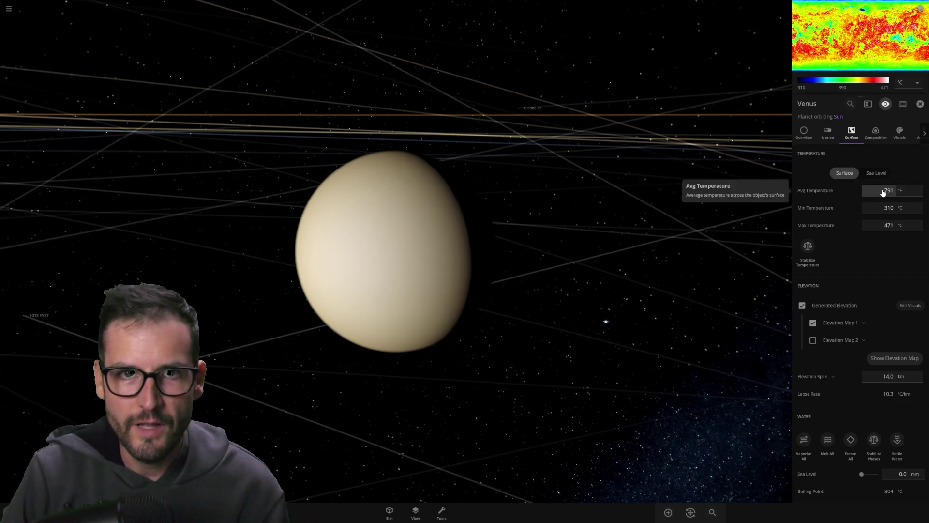
{"action": "left_click", "coordinate": [906, 194]}
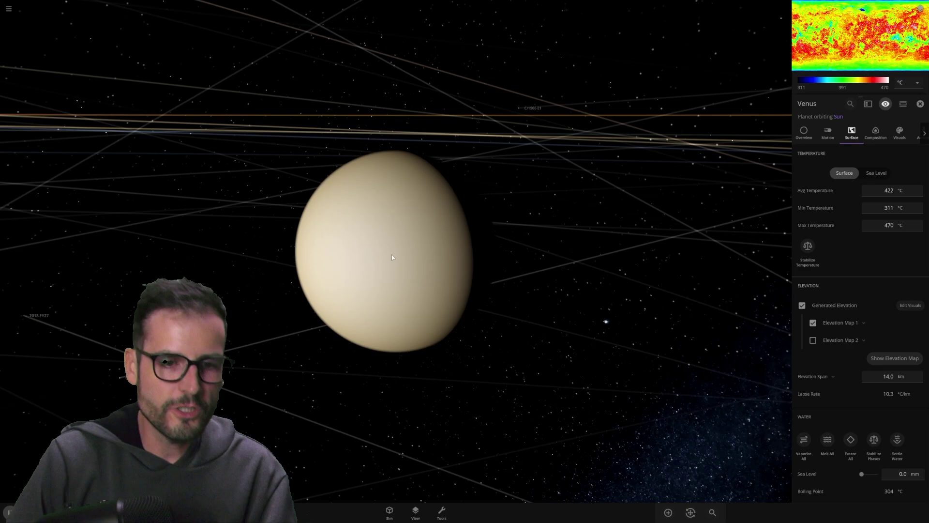
- Examine Venus's orbit around the Sun and its sunlit and dark sides from several distances and angles
{"action": "scroll", "coordinate": [499, 237], "scroll_direction": "down", "scroll_amount": 5}
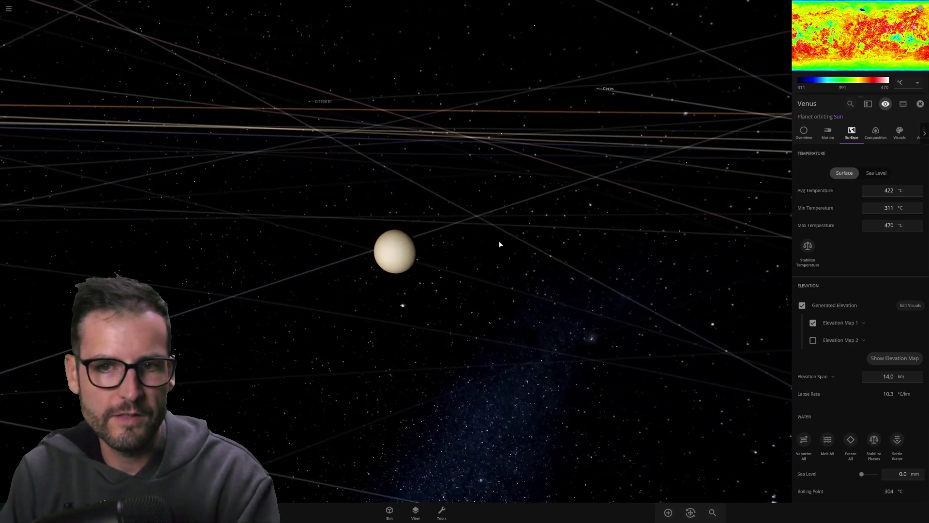
{"action": "right_click_drag", "start_coordinate": [453, 241], "coordinate": [518, 246]}
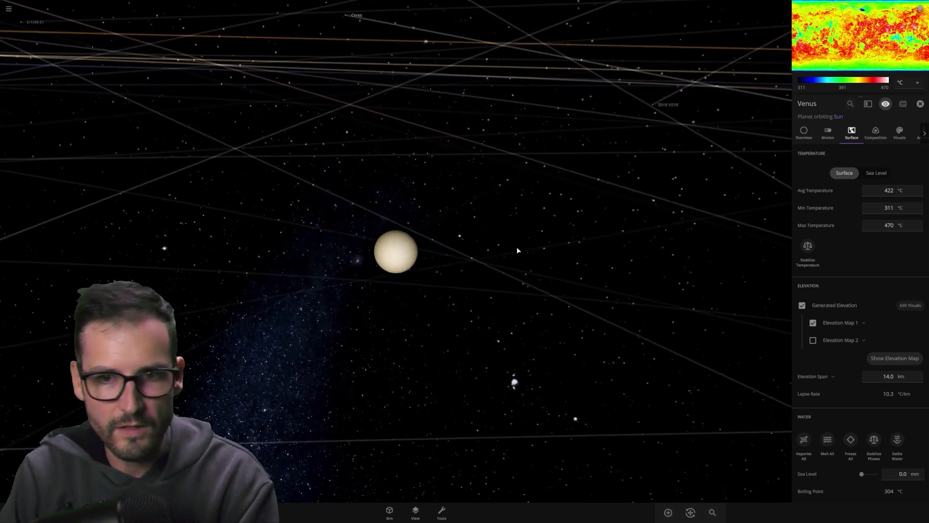
{"action": "scroll", "coordinate": [525, 247], "scroll_direction": "down", "scroll_amount": 10}
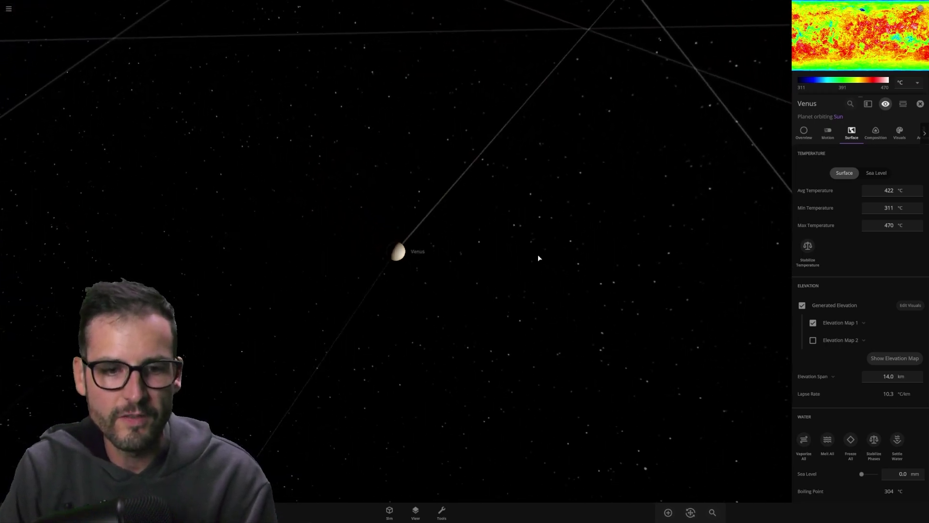
{"action": "scroll", "coordinate": [521, 264], "scroll_direction": "down", "scroll_amount": 5}
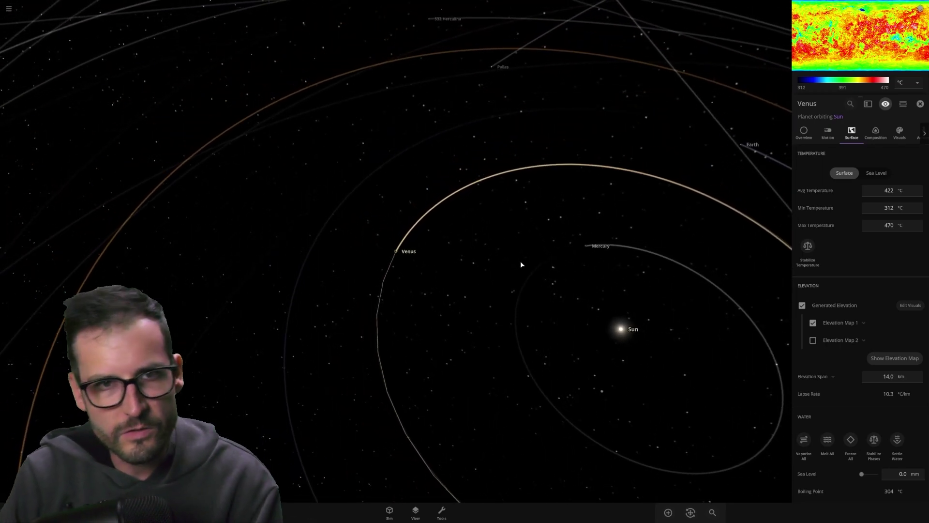
{"action": "left_click_drag", "start_coordinate": [521, 264], "coordinate": [516, 225]}
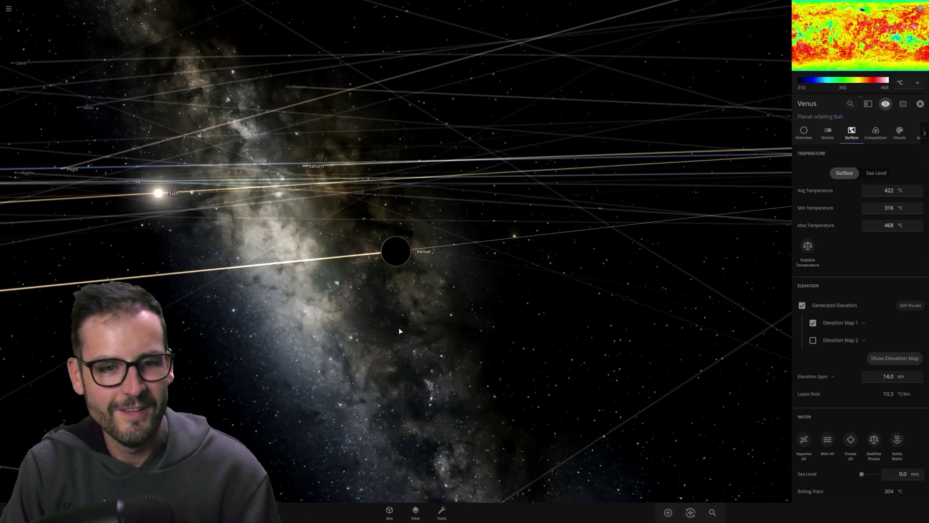
{"action": "left_click_drag", "start_coordinate": [457, 234], "coordinate": [451, 203]}
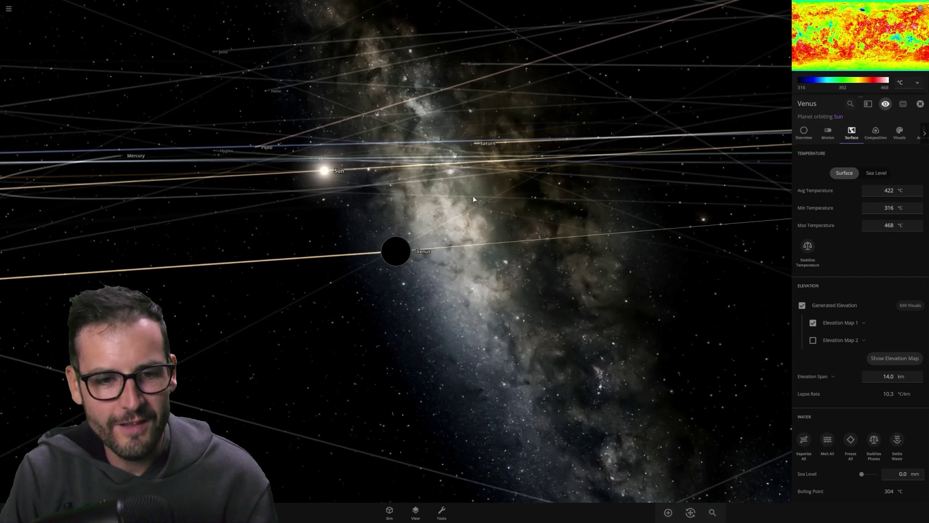
{"action": "left_click_drag", "start_coordinate": [466, 201], "coordinate": [425, 249]}
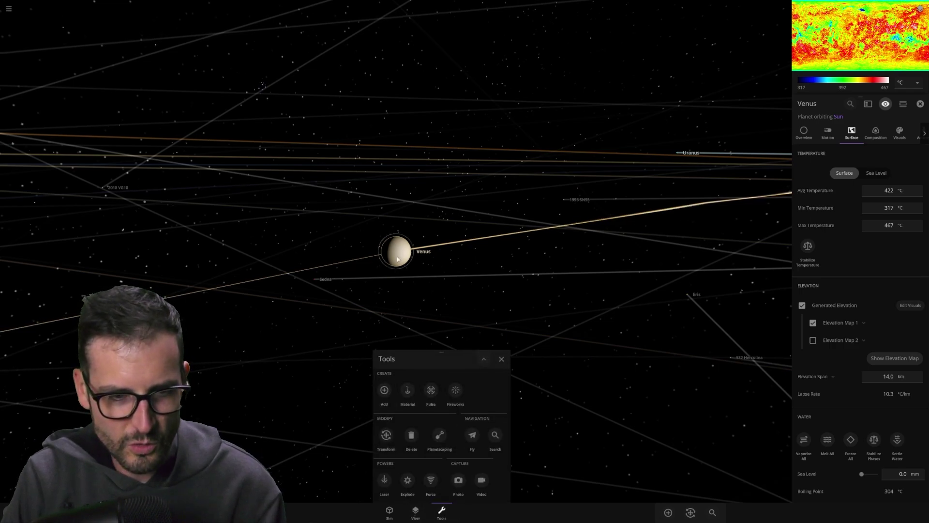
- Replace the Venus object with Earth on Venus's orbit
{"action": "left_click", "coordinate": [813, 135]}
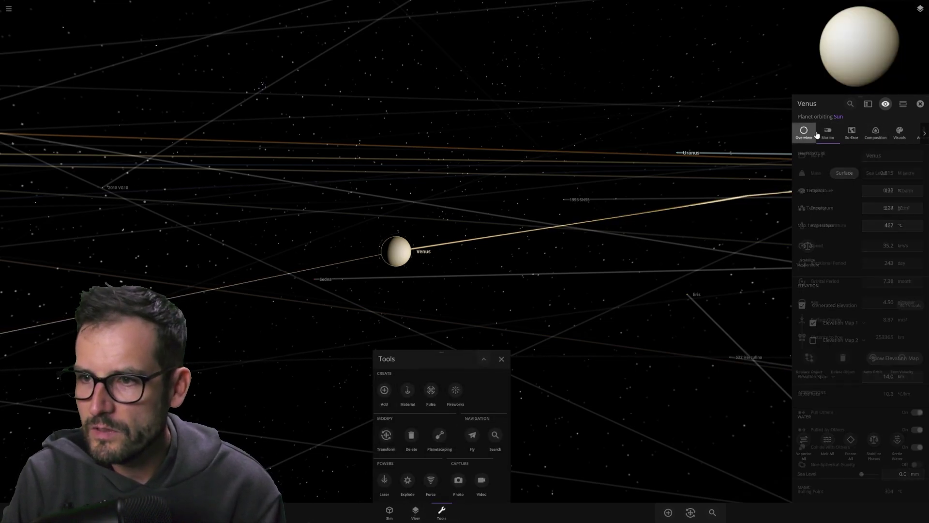
{"action": "left_click", "coordinate": [869, 104]}
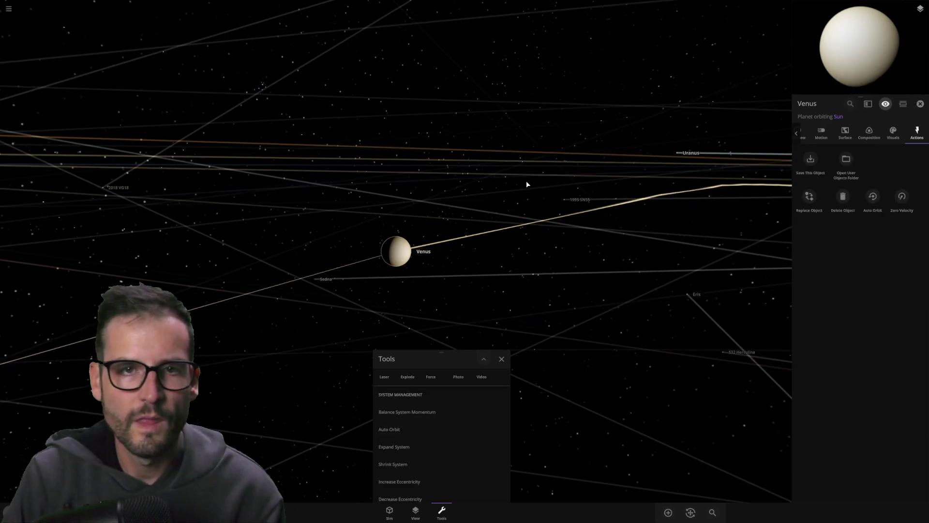
{"action": "left_click", "coordinate": [809, 197]}
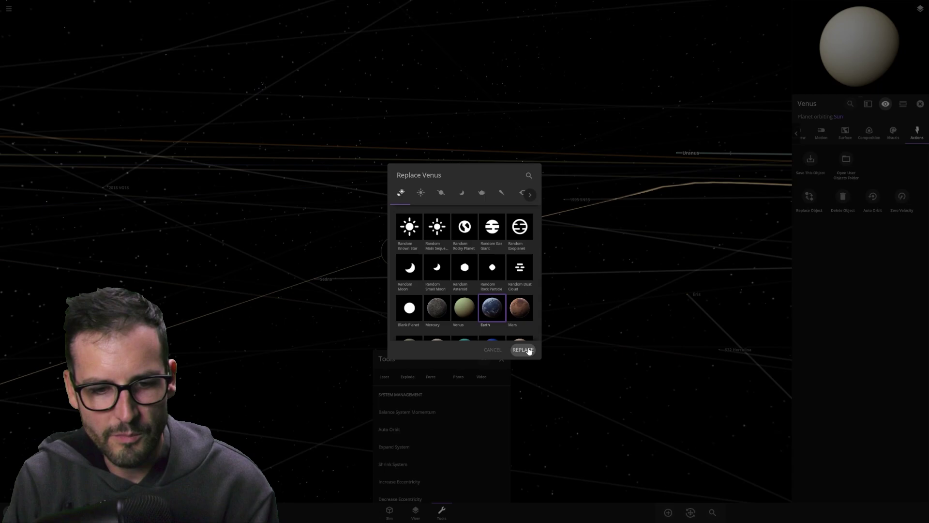
{"action": "left_click", "coordinate": [524, 349]}
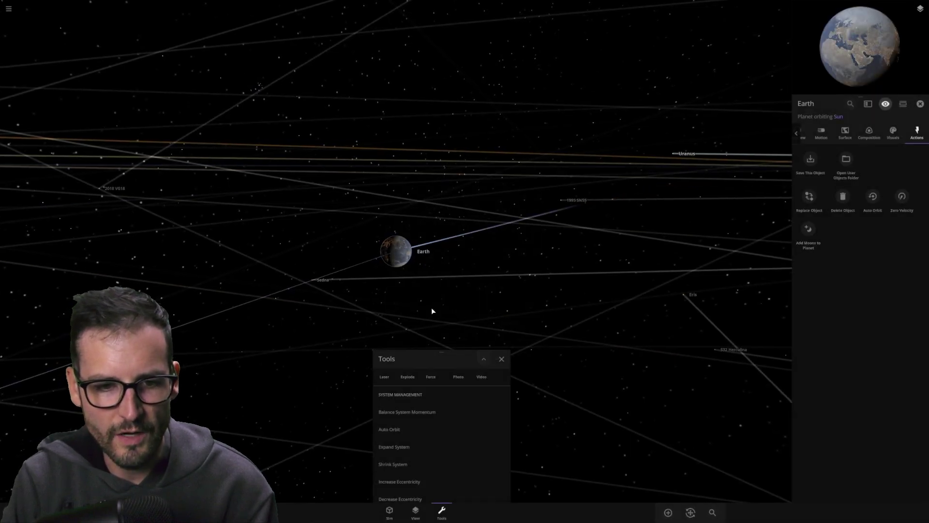
- Replace the original Earth on the outer orbit with Venus, completing the swap of the two planets
{"action": "left_click_drag", "start_coordinate": [432, 311], "coordinate": [558, 309]}
{"action": "scroll", "coordinate": [434, 259], "scroll_direction": "down", "scroll_amount": 5}
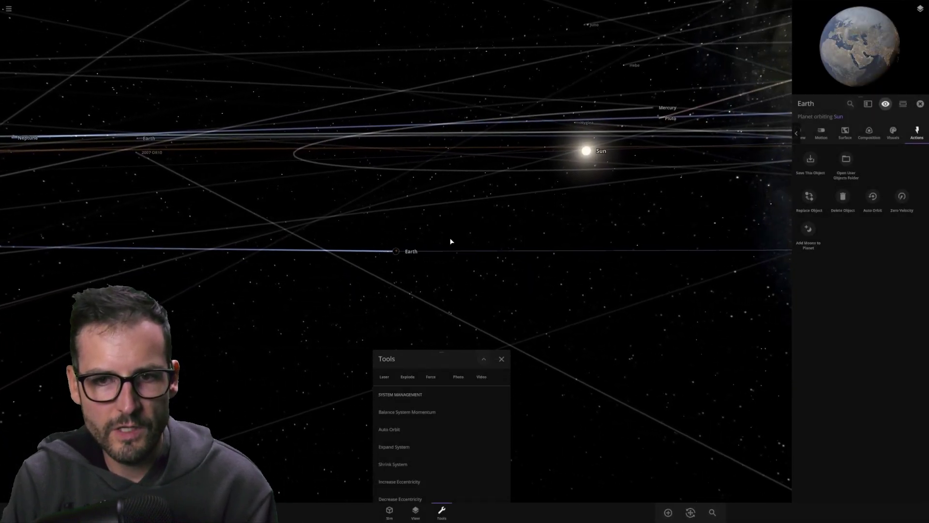
{"action": "left_click_drag", "start_coordinate": [450, 241], "coordinate": [409, 251]}
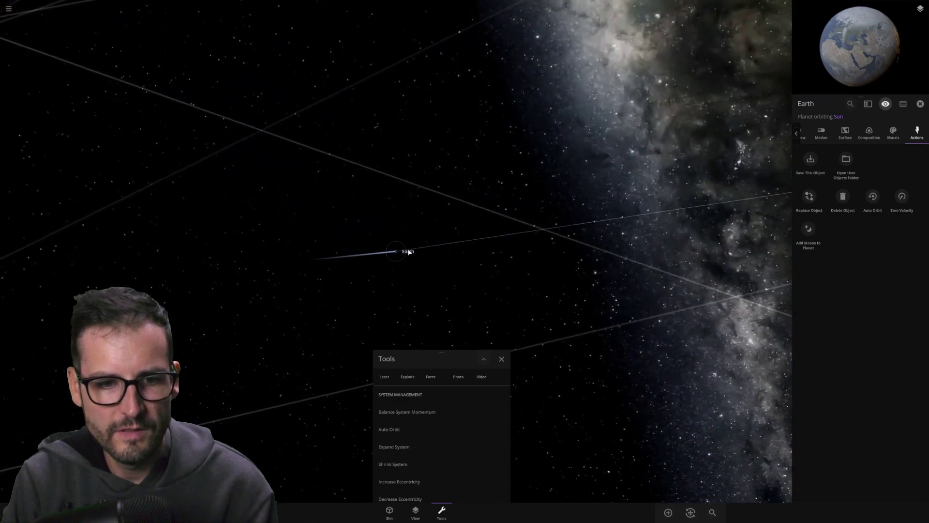
{"action": "scroll", "coordinate": [422, 216], "scroll_direction": "down", "scroll_amount": 10}
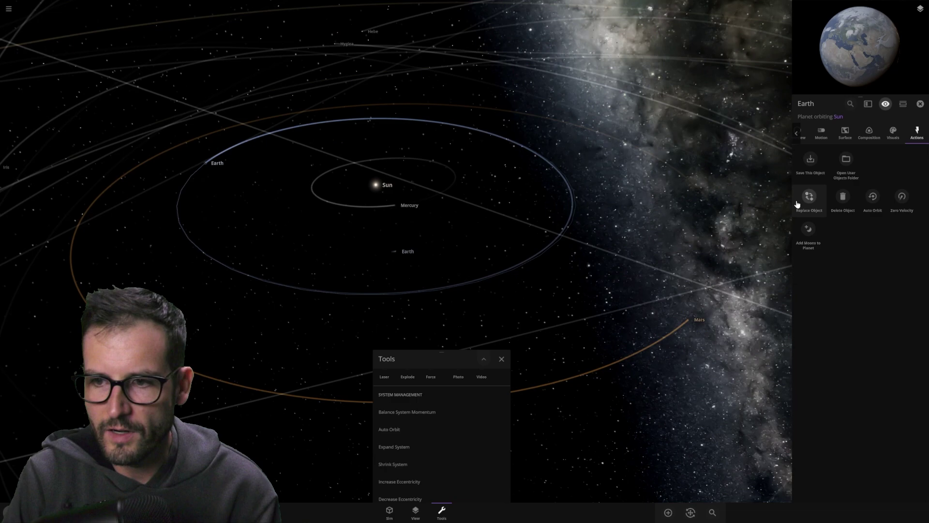
{"action": "left_click", "coordinate": [811, 196]}
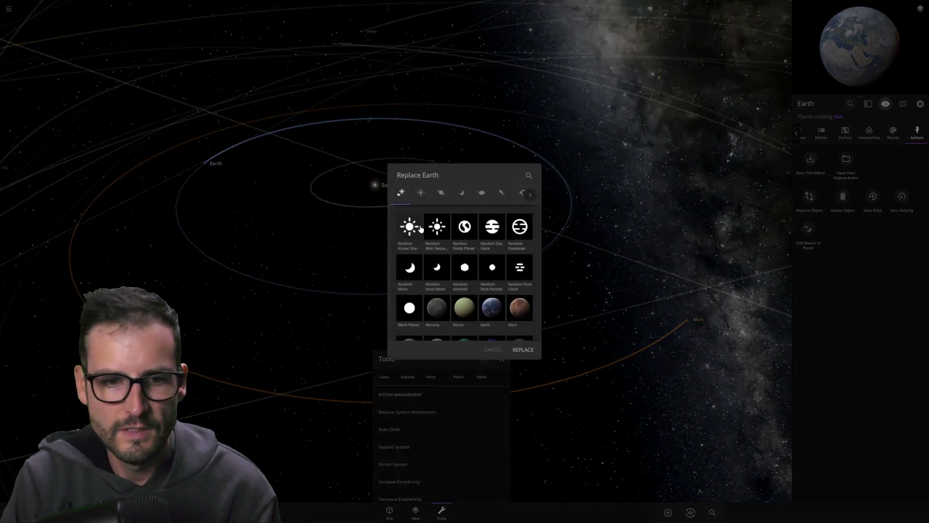
{"action": "left_click", "coordinate": [531, 350]}
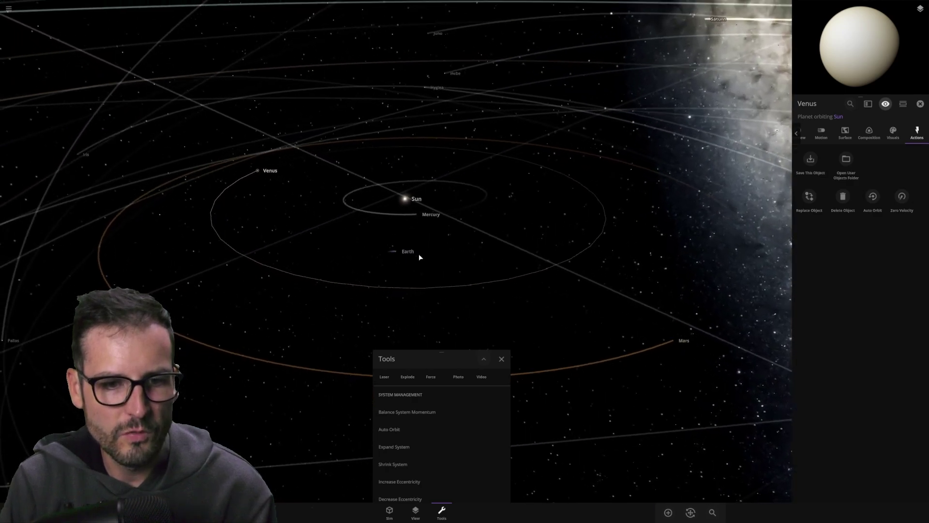
- Select the Earth on Venus's former orbit, close the Tools panel, and frame the planet's sunlit side
{"action": "left_click", "coordinate": [409, 252]}
{"action": "scroll", "coordinate": [422, 257], "scroll_direction": "up", "scroll_amount": 5}
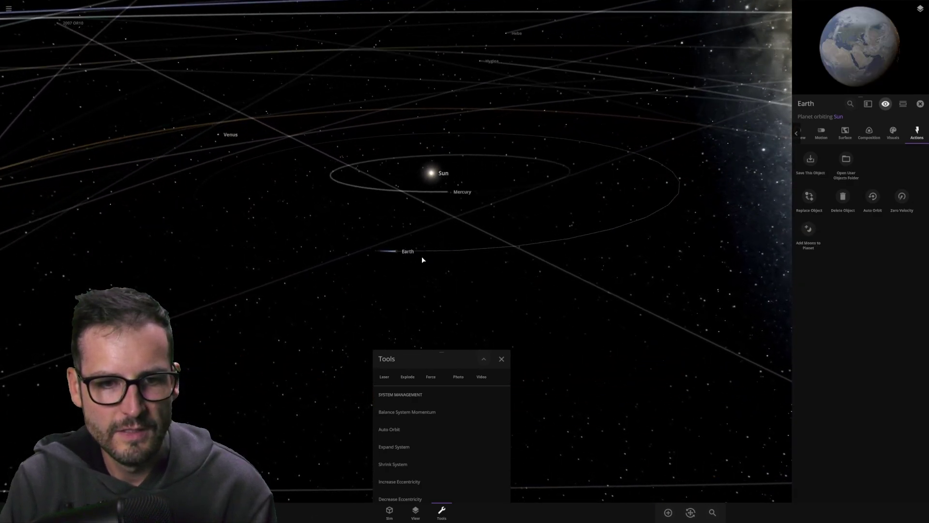
{"action": "scroll", "coordinate": [397, 273], "scroll_direction": "up", "scroll_amount": 4}
{"action": "left_click_drag", "start_coordinate": [399, 275], "coordinate": [427, 258]}
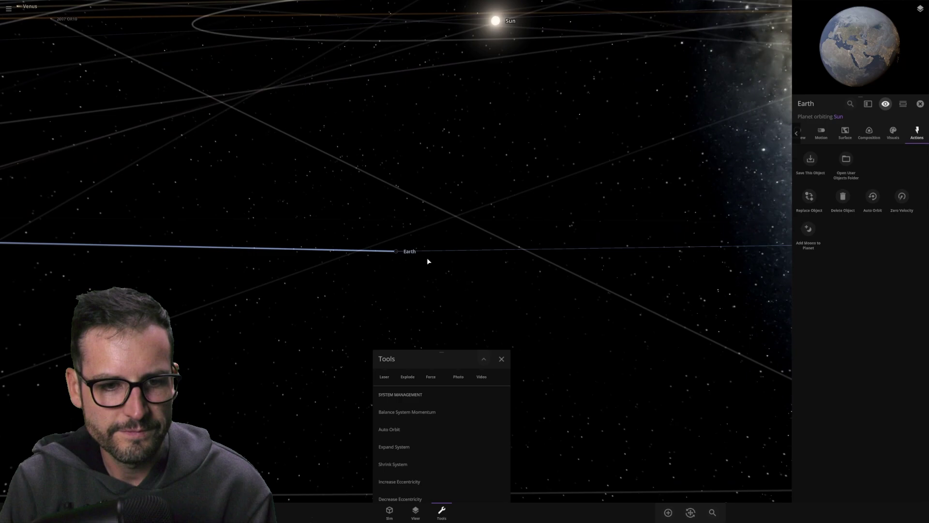
{"action": "scroll", "coordinate": [427, 258], "scroll_direction": "up", "scroll_amount": 5}
{"action": "scroll", "coordinate": [427, 258], "scroll_direction": "down", "scroll_amount": 4}
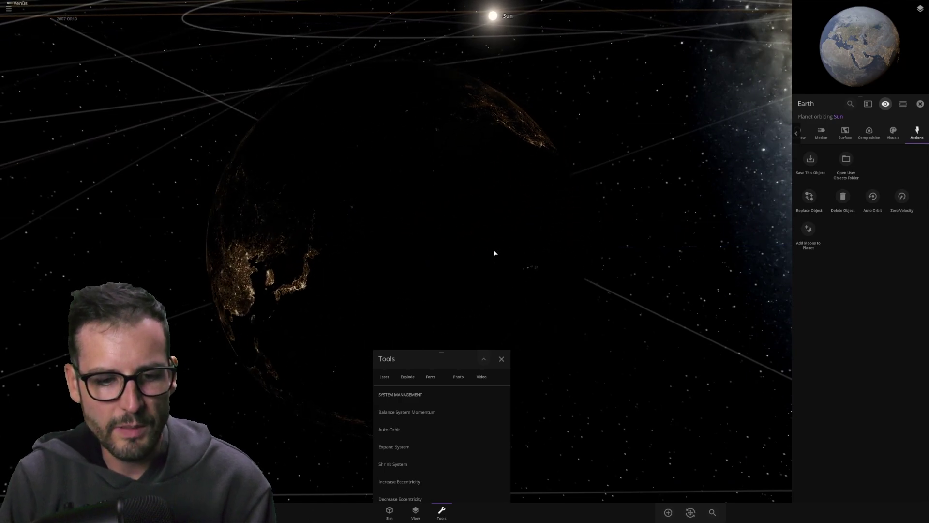
{"action": "left_click", "coordinate": [500, 360]}
{"action": "left_click_drag", "start_coordinate": [489, 281], "coordinate": [312, 239]}
{"action": "left_click_drag", "start_coordinate": [543, 266], "coordinate": [481, 267]}
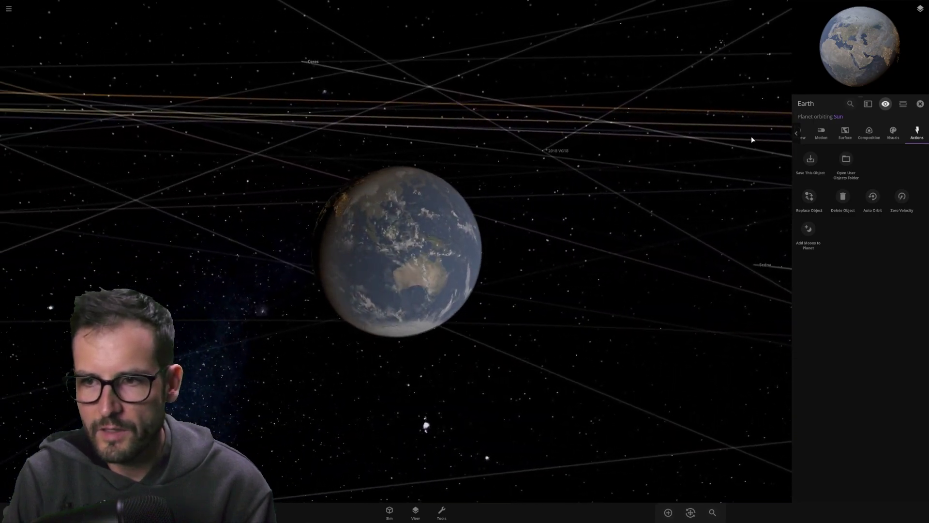
- Open the relocated Earth's surface properties and examine its average, minimum and maximum temperatures
{"action": "left_click", "coordinate": [803, 135]}
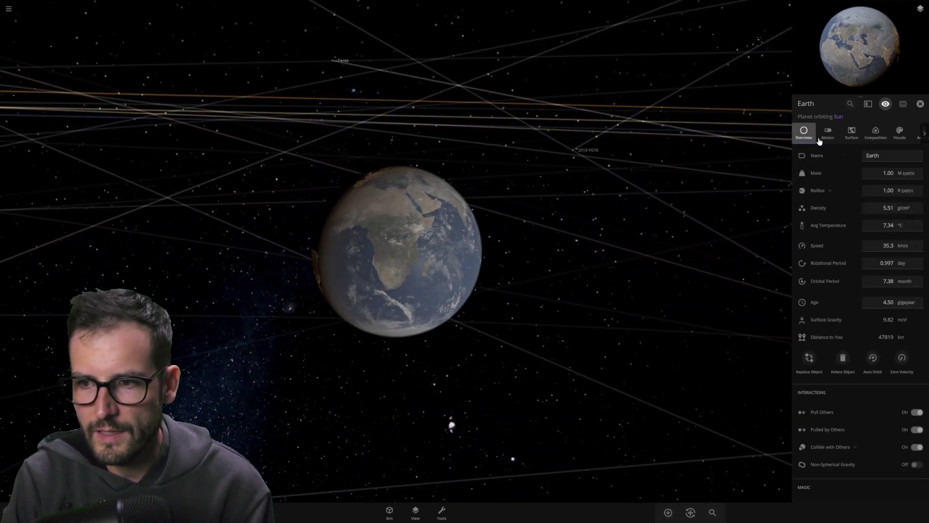
{"action": "left_click", "coordinate": [854, 134]}
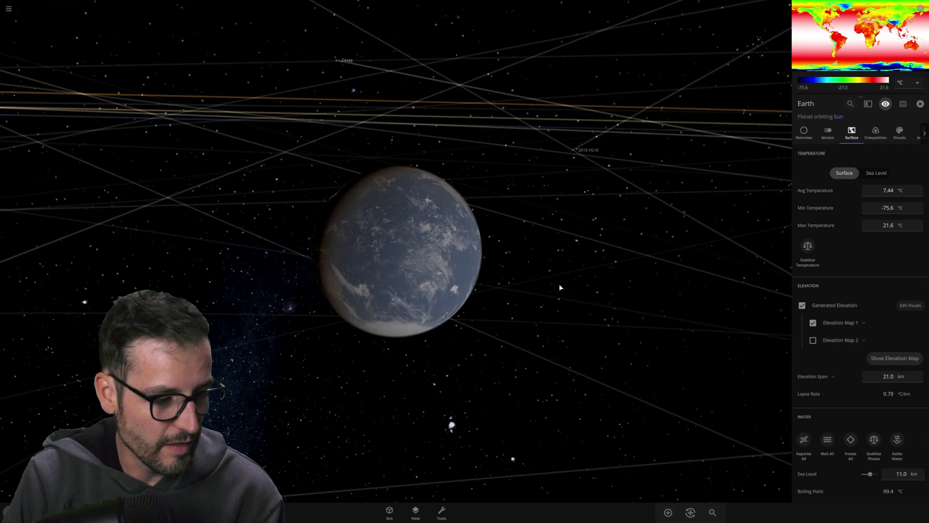
{"action": "left_click_drag", "start_coordinate": [437, 271], "coordinate": [479, 270]}
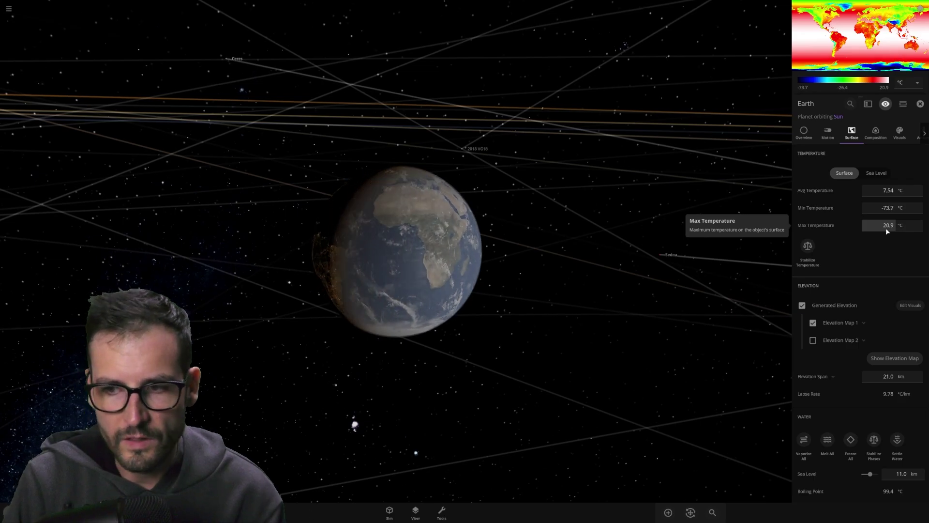
{"action": "left_click_drag", "start_coordinate": [600, 199], "coordinate": [687, 207]}
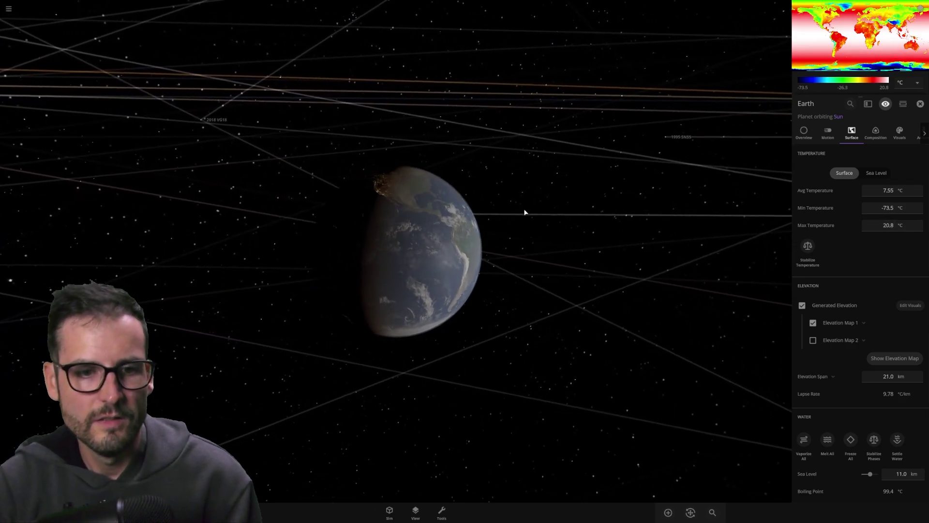
- Inspect the relocated Earth's continents and oceans up close around South America
{"action": "left_click_drag", "start_coordinate": [525, 211], "coordinate": [344, 390]}
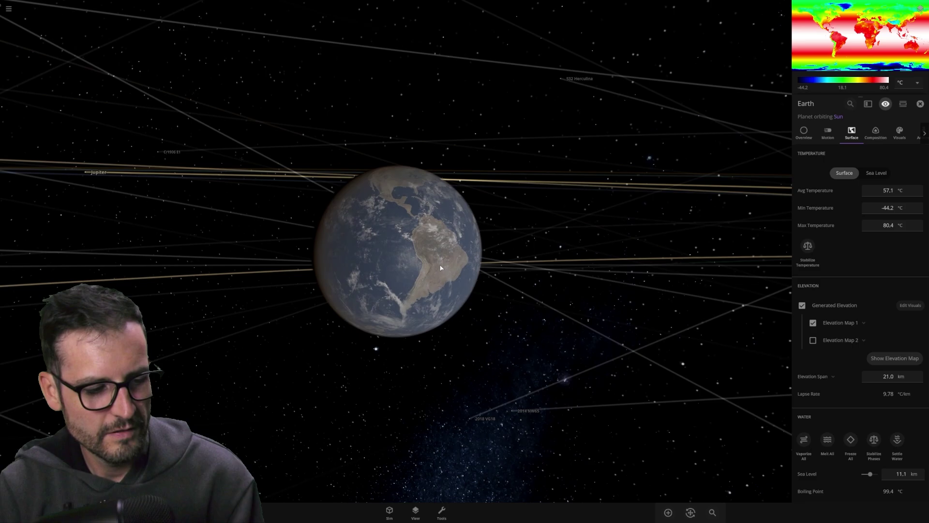
{"action": "mouse_move", "coordinate": [410, 225]}
{"action": "left_mouse_down"}
{"action": "mouse_move", "coordinate": [366, 254]}
{"action": "mouse_move", "coordinate": [402, 255]}
{"action": "mouse_move", "coordinate": [430, 230]}
{"action": "mouse_move", "coordinate": [421, 219]}
{"action": "mouse_move", "coordinate": [419, 237]}
{"action": "left_mouse_up"}
{"action": "scroll", "coordinate": [402, 256], "scroll_direction": "up", "scroll_amount": 5}
{"action": "scroll", "coordinate": [403, 256], "scroll_direction": "down", "scroll_amount": 2}
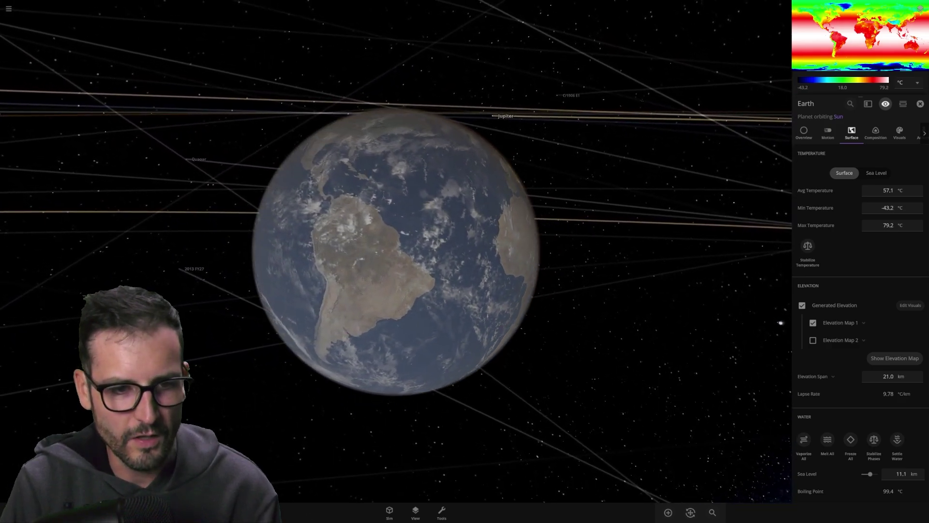
- Inspect the relocated Earth from several sides, including Africa, the Middle East, Australia and the Pacific
{"action": "left_click_drag", "start_coordinate": [406, 269], "coordinate": [431, 250]}
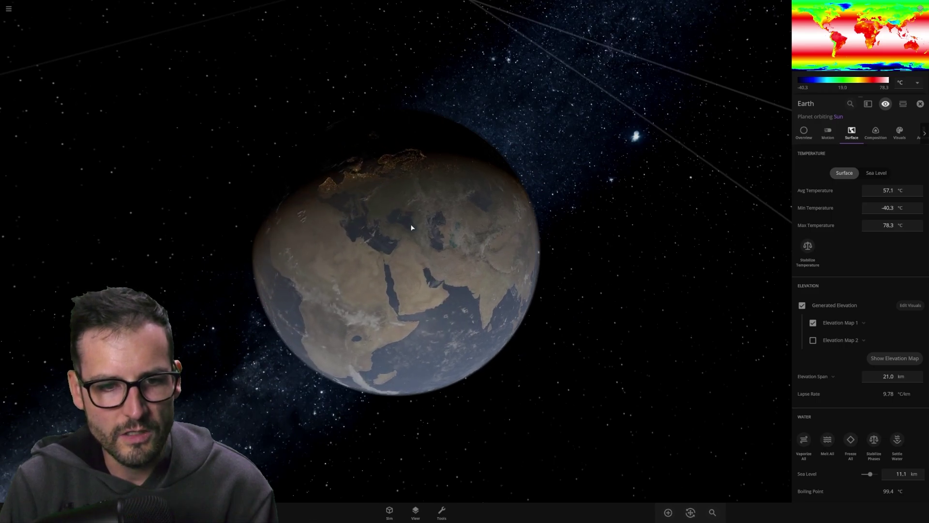
{"action": "left_click_drag", "start_coordinate": [350, 304], "coordinate": [414, 231]}
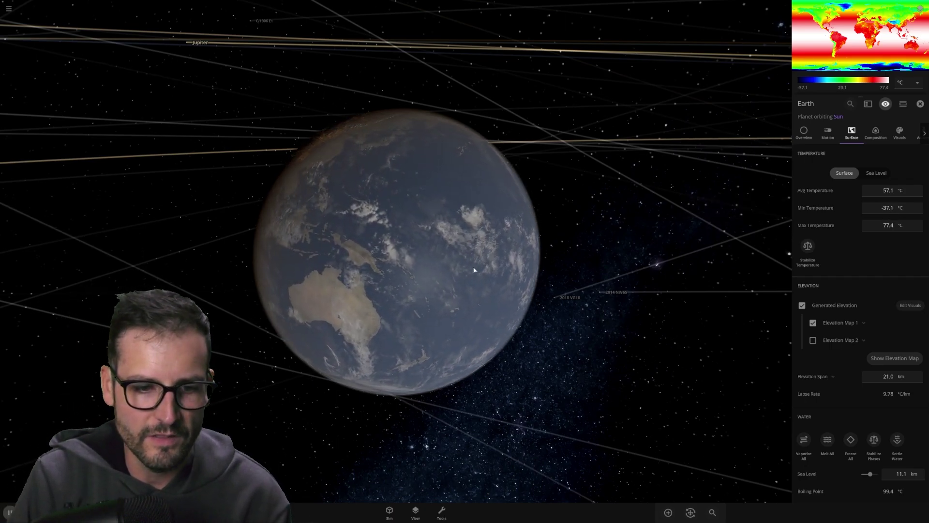
{"action": "right_click_drag", "start_coordinate": [434, 284], "coordinate": [466, 217]}
{"action": "left_click_drag", "start_coordinate": [427, 319], "coordinate": [449, 252]}
{"action": "left_click_drag", "start_coordinate": [444, 289], "coordinate": [547, 220]}
- Examine Antarctica up close on the relocated Earth from several angles along the day-night boundary
{"action": "scroll", "coordinate": [464, 263], "scroll_direction": "up", "scroll_amount": 5}
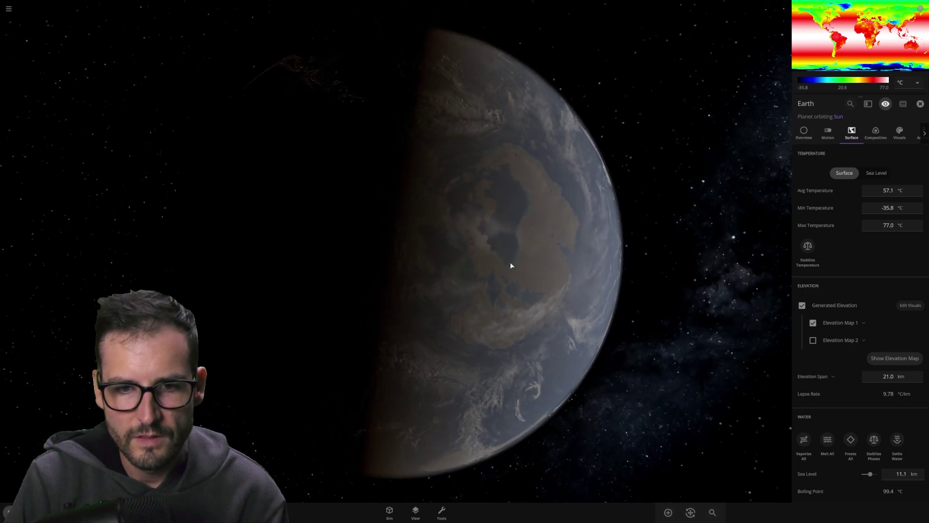
{"action": "left_click_drag", "start_coordinate": [508, 263], "coordinate": [473, 354]}
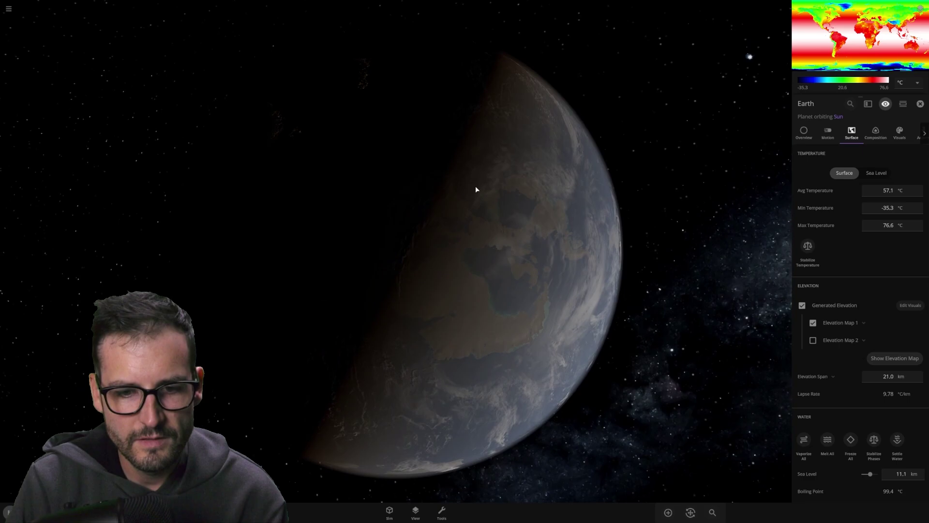
{"action": "left_click_drag", "start_coordinate": [480, 178], "coordinate": [402, 202]}
{"action": "left_click_drag", "start_coordinate": [461, 282], "coordinate": [485, 279]}
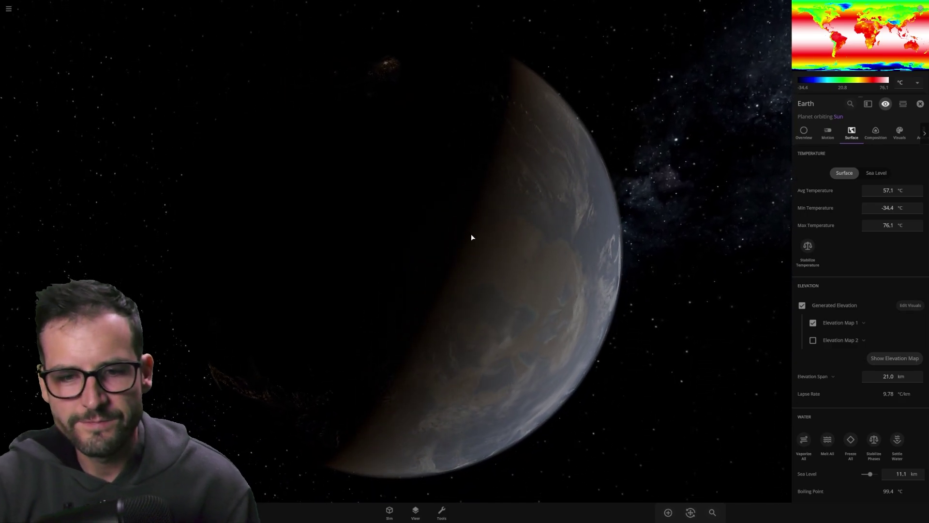
{"action": "left_click_drag", "start_coordinate": [472, 237], "coordinate": [497, 289]}
{"action": "left_click_drag", "start_coordinate": [450, 203], "coordinate": [415, 278]}
{"action": "scroll", "coordinate": [473, 279], "scroll_direction": "down", "scroll_amount": 4}
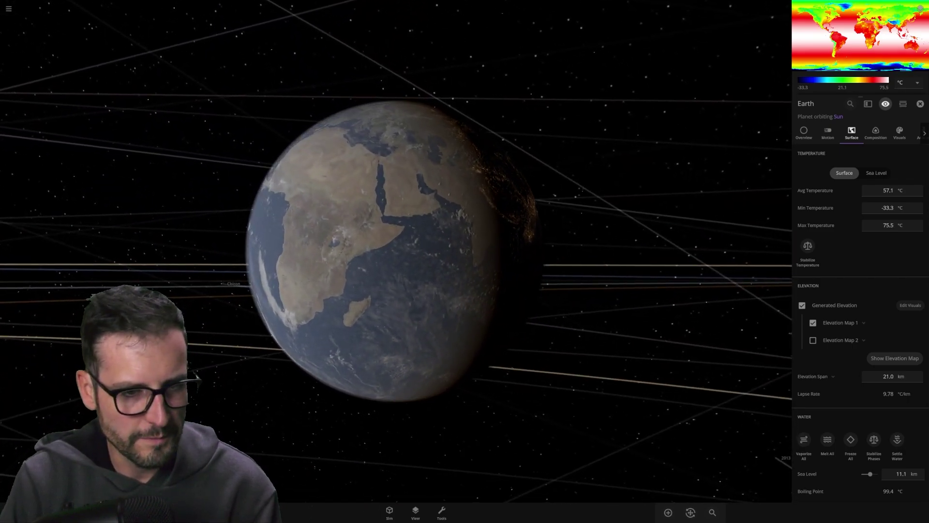
- Examine Africa, Madagascar and the surrounding Atlantic and Southern Oceans up close on Earth's sunlit side
{"action": "left_click_drag", "start_coordinate": [251, 377], "coordinate": [467, 272]}
{"action": "scroll", "coordinate": [452, 209], "scroll_direction": "up", "scroll_amount": 5}
{"action": "scroll", "coordinate": [452, 209], "scroll_direction": "down", "scroll_amount": 3}
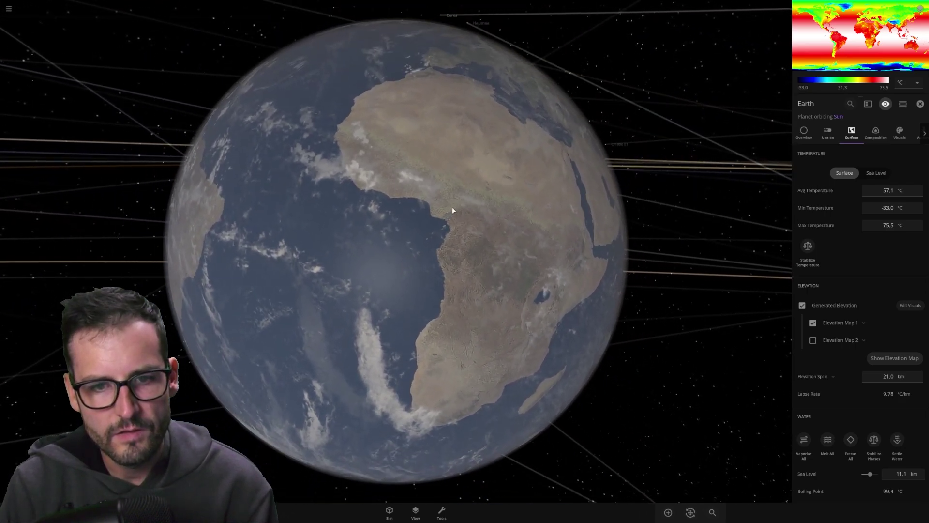
{"action": "left_click_drag", "start_coordinate": [497, 206], "coordinate": [460, 203]}
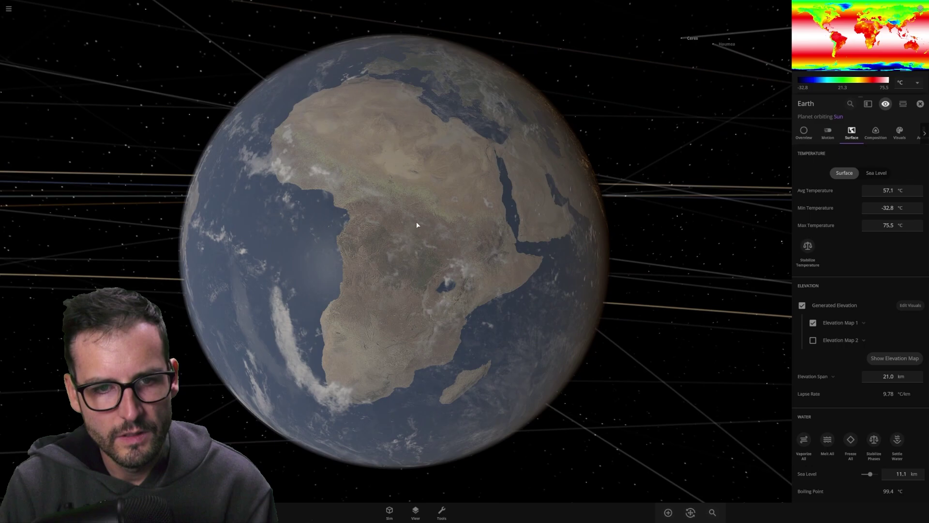
{"action": "left_click_drag", "start_coordinate": [417, 225], "coordinate": [395, 231]}
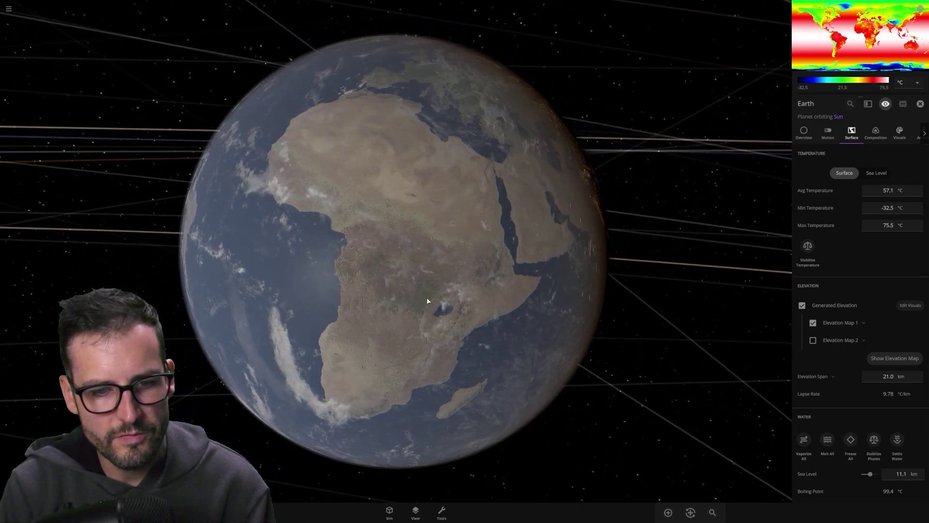
{"action": "left_click_drag", "start_coordinate": [357, 288], "coordinate": [354, 226]}
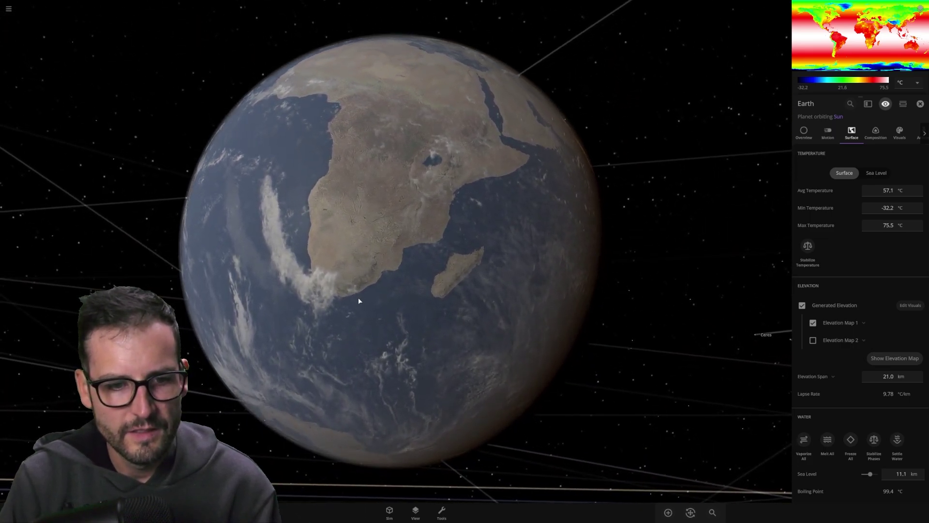
{"action": "left_click_drag", "start_coordinate": [358, 300], "coordinate": [463, 243]}
{"action": "left_click_drag", "start_coordinate": [427, 302], "coordinate": [336, 341]}
{"action": "left_click_drag", "start_coordinate": [365, 184], "coordinate": [416, 193]}
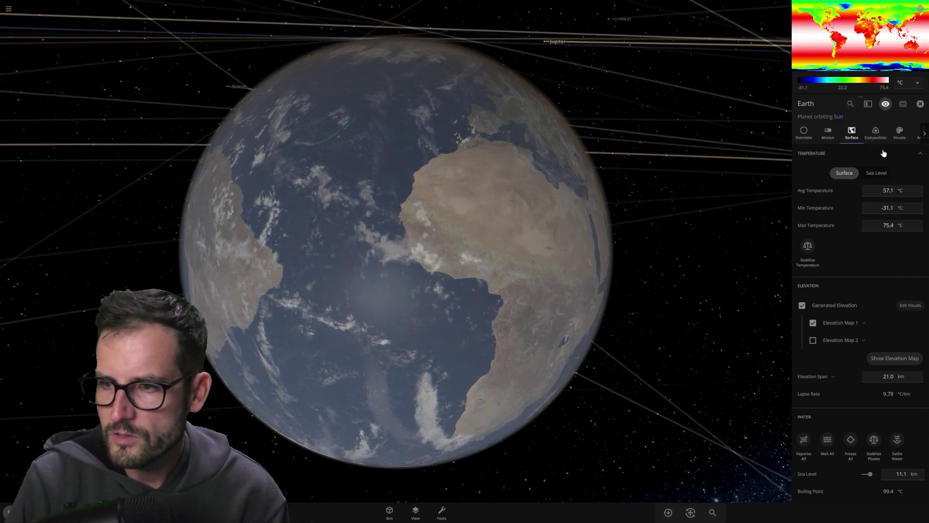
- Open Earth's composition properties and check its Earth Similarity and Life Likelihood comparisons
{"action": "left_click", "coordinate": [868, 137]}
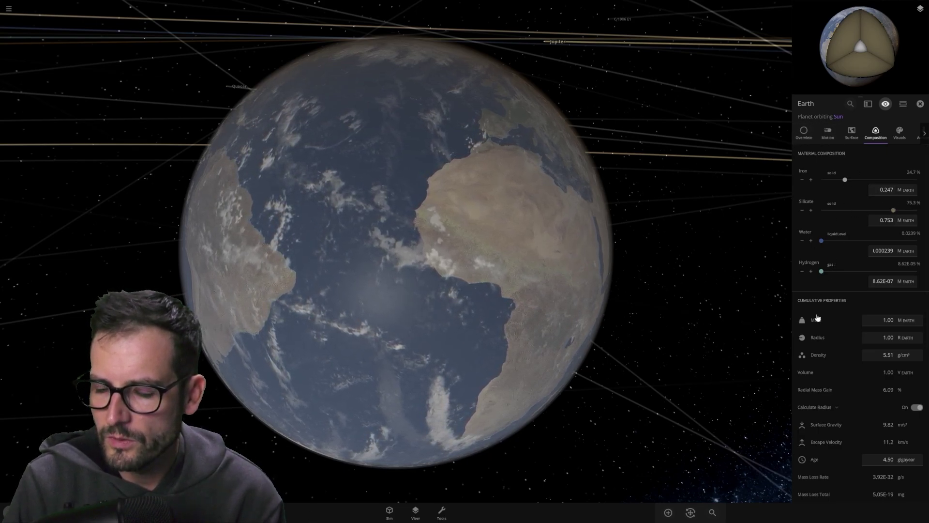
{"action": "scroll", "coordinate": [841, 366], "scroll_direction": "down", "scroll_amount": 3}
{"action": "scroll", "coordinate": [840, 365], "scroll_direction": "down", "scroll_amount": 2}
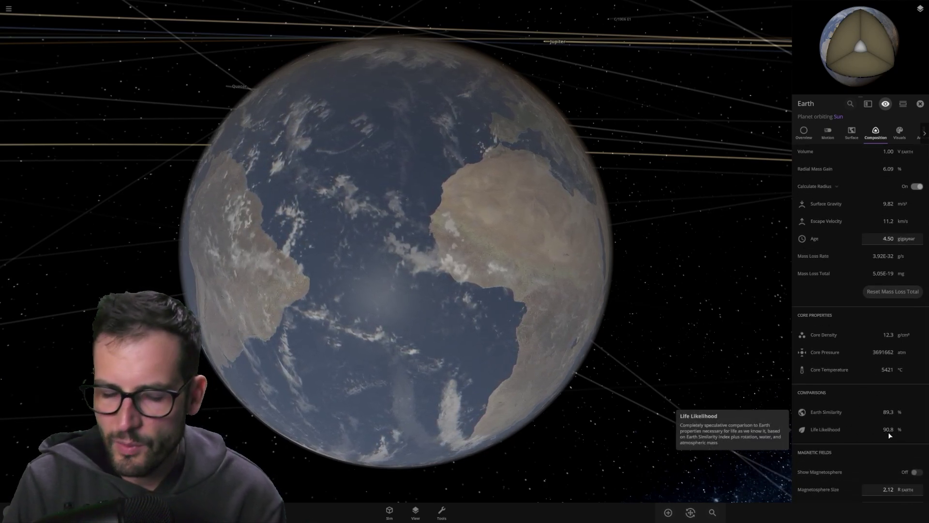
- Inspect the globe around Africa and South America and the city lights on Earth's night side
{"action": "right_click_drag", "start_coordinate": [612, 285], "coordinate": [584, 271]}
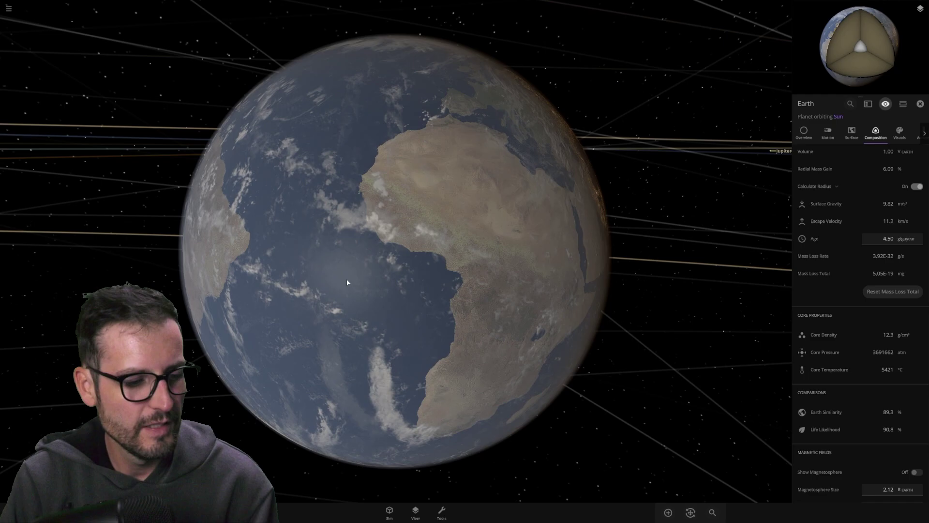
{"action": "right_click_drag", "start_coordinate": [350, 275], "coordinate": [467, 339]}
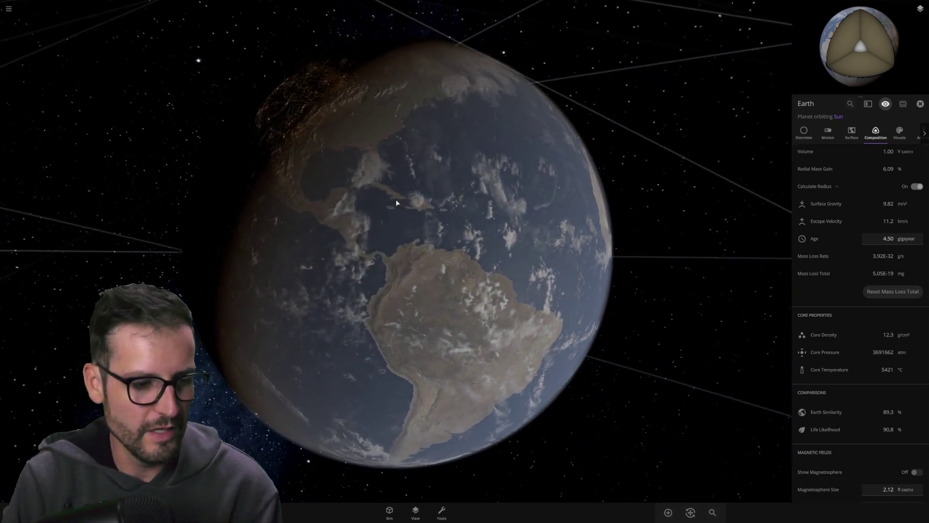
{"action": "left_click_drag", "start_coordinate": [396, 203], "coordinate": [351, 221]}
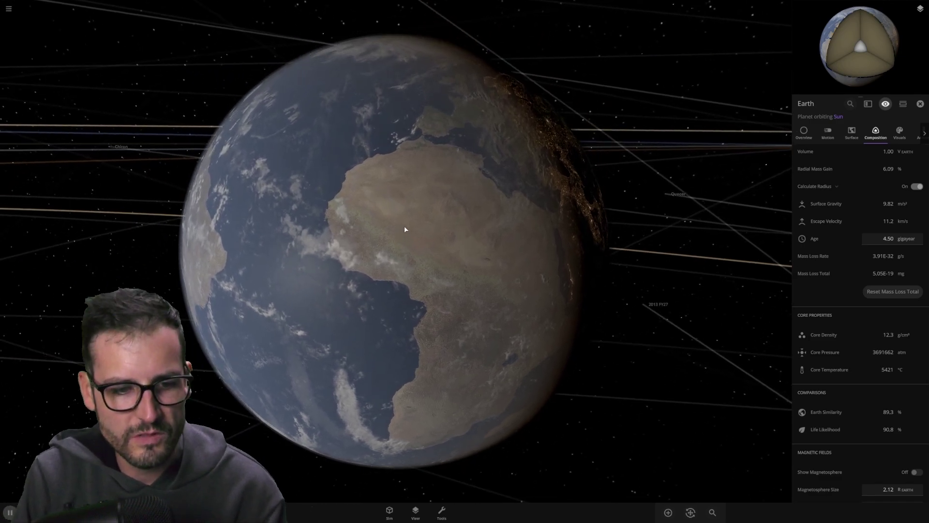
{"action": "left_click_drag", "start_coordinate": [537, 259], "coordinate": [485, 231]}
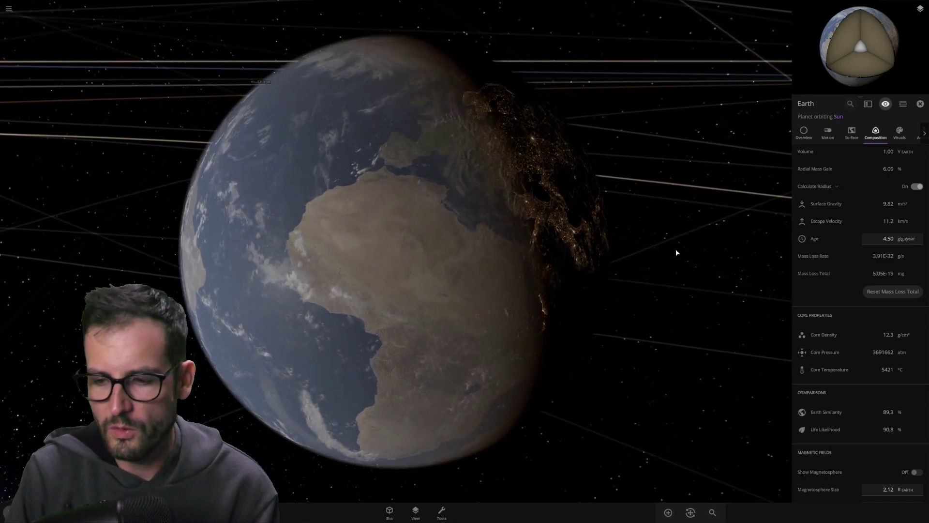
- Review Earth's Life Likelihood and magnetic field properties, and check its overview properties
{"action": "mouse_move", "coordinate": [893, 432]}
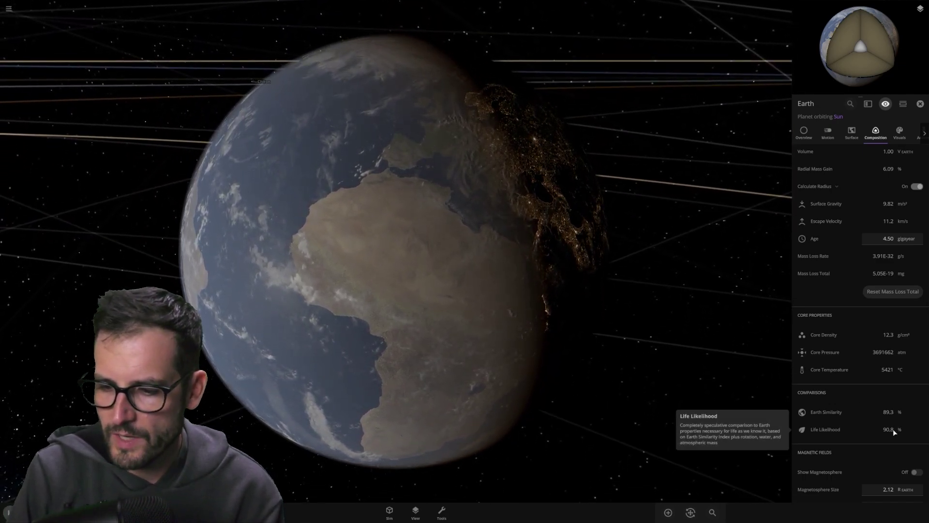
{"action": "scroll", "coordinate": [893, 430], "scroll_direction": "down", "scroll_amount": 2}
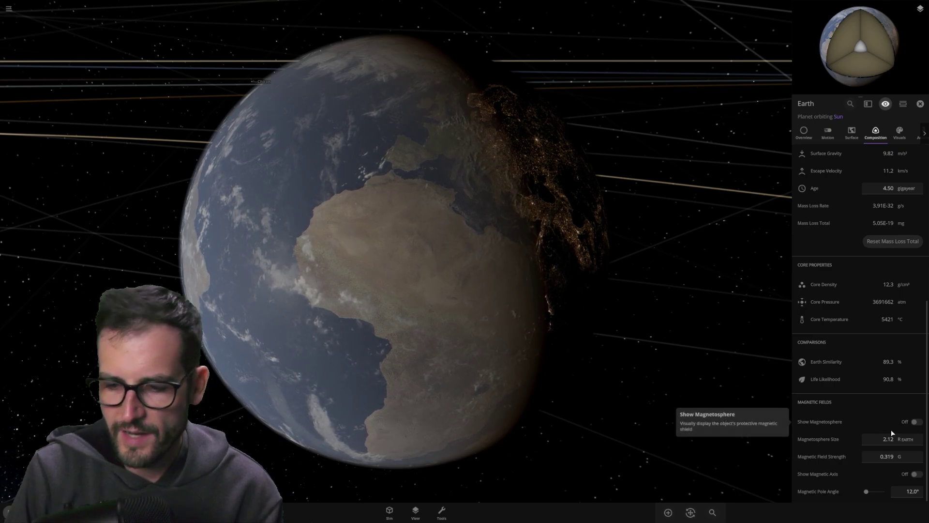
{"action": "scroll", "coordinate": [892, 432], "scroll_direction": "up", "scroll_amount": 10}
{"action": "left_click", "coordinate": [809, 135]}
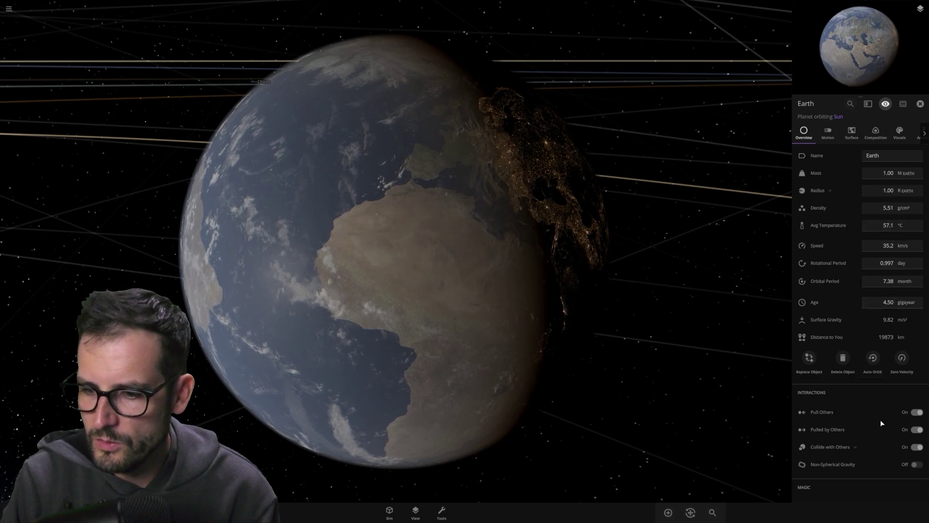
{"action": "scroll", "coordinate": [880, 419], "scroll_direction": "down", "scroll_amount": 3}
{"action": "scroll", "coordinate": [881, 382], "scroll_direction": "up", "scroll_amount": 3}
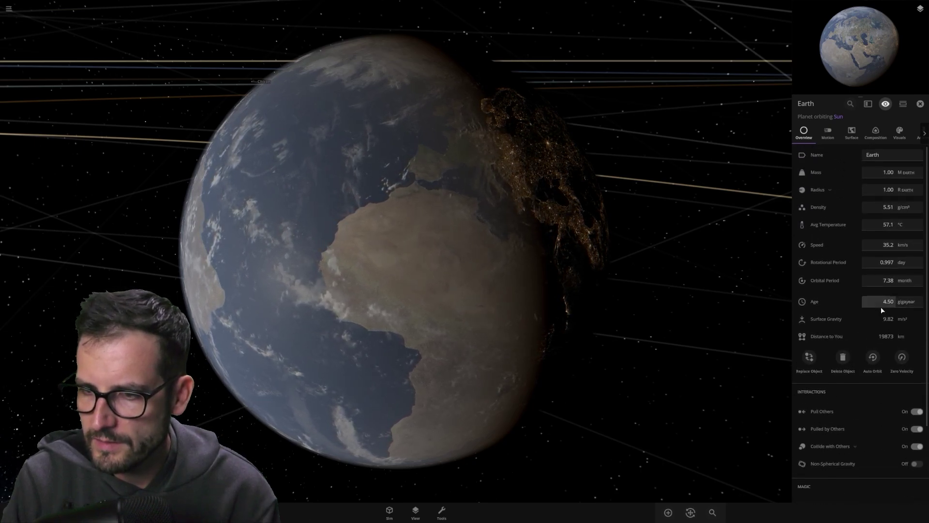
- Open Earth's surface properties and set the temperature map's unit to degree Celsius
{"action": "left_click", "coordinate": [854, 134]}
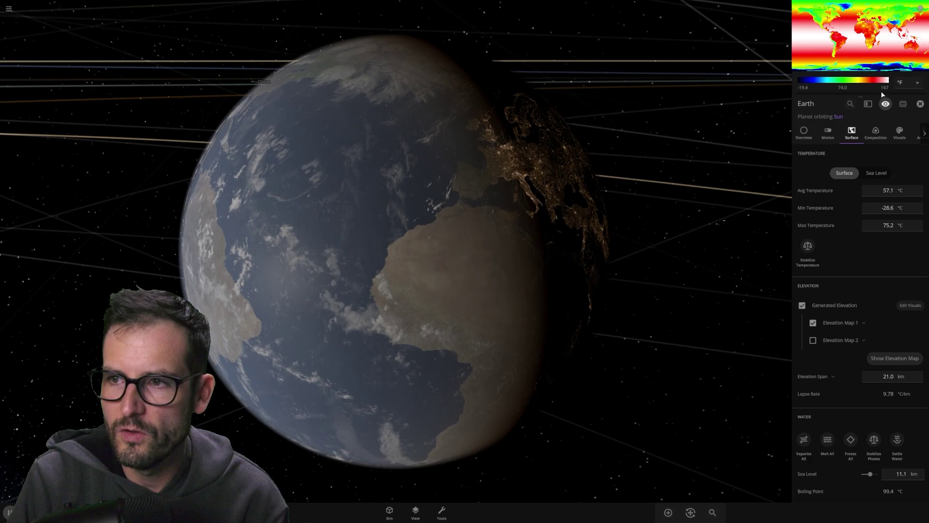
{"action": "left_click", "coordinate": [906, 83]}
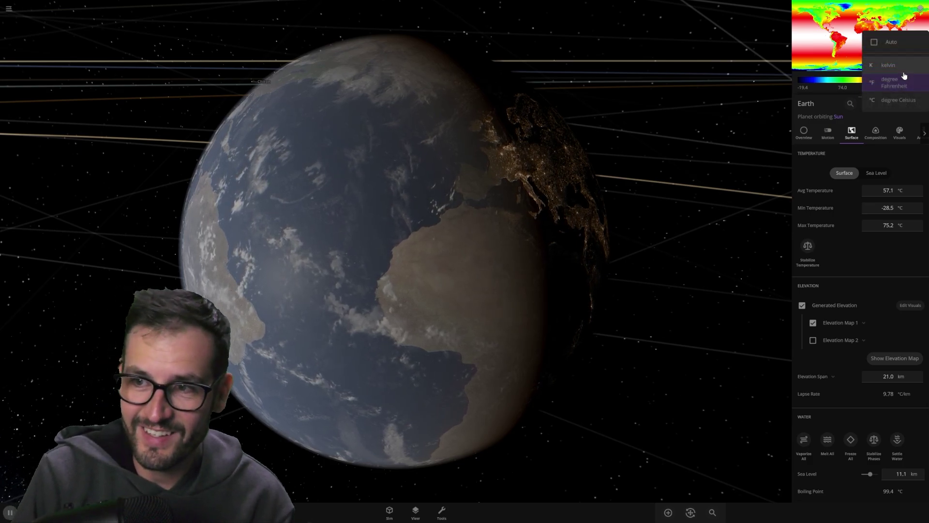
{"action": "left_click", "coordinate": [898, 100]}
- Bring the Americas into view and read the local temperature over North America on the surface temperature map
{"action": "left_click_drag", "start_coordinate": [489, 250], "coordinate": [426, 179]}
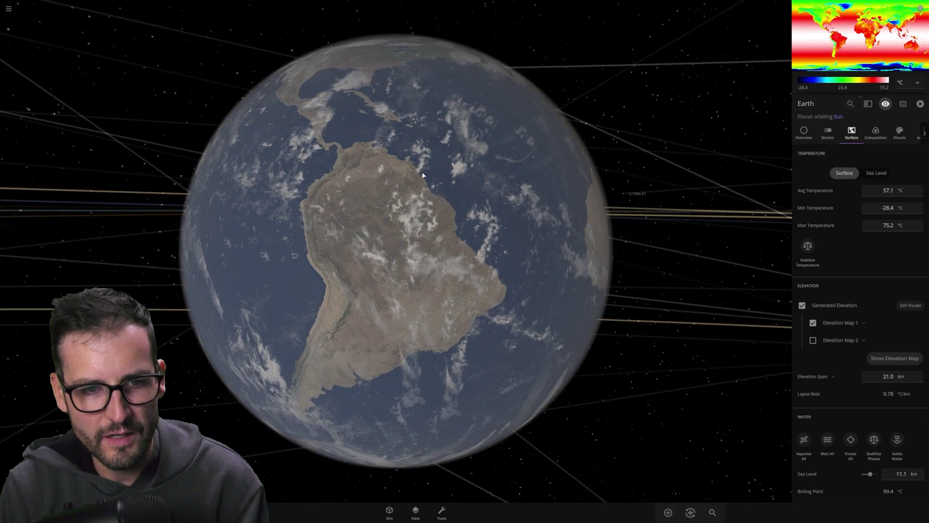
{"action": "left_click_drag", "start_coordinate": [523, 192], "coordinate": [459, 239]}
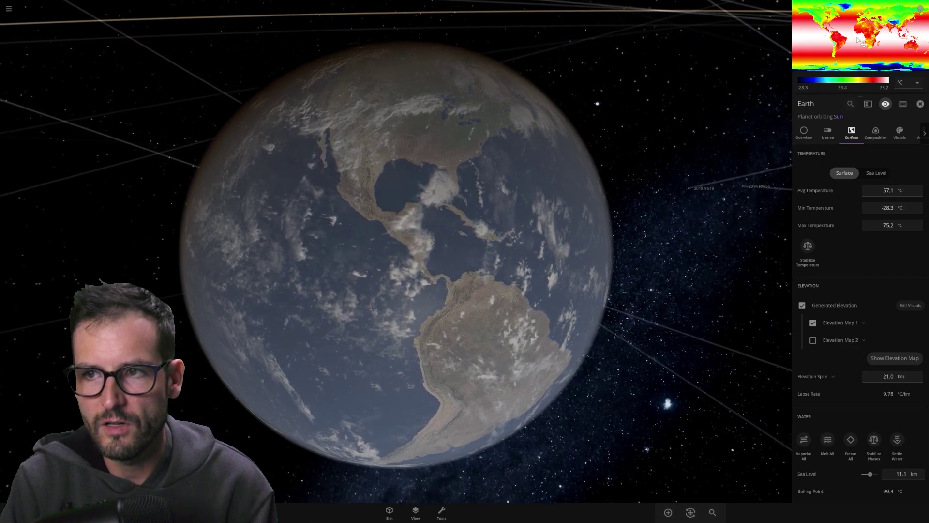
{"action": "mouse_move", "coordinate": [824, 33]}
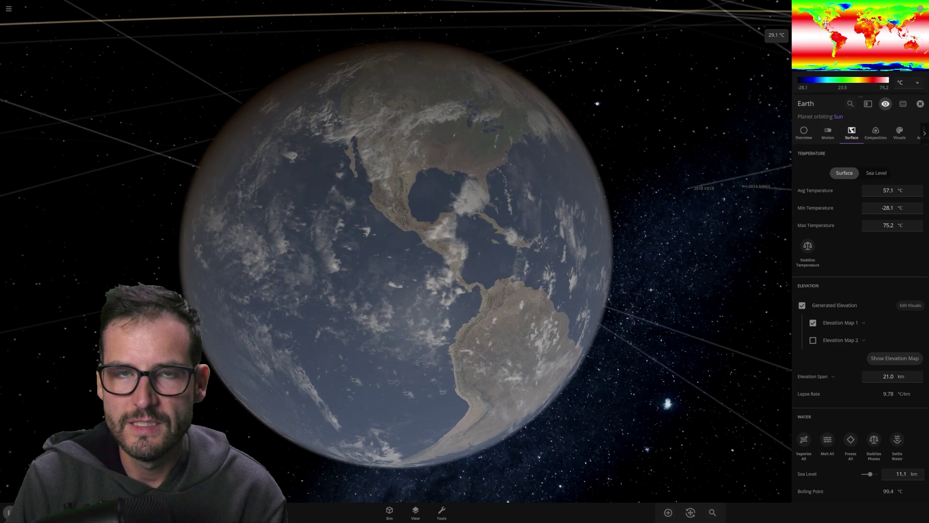
- Inspect the Pacific and the North and South American continents on the sunlit side up close
{"action": "left_click_drag", "start_coordinate": [428, 155], "coordinate": [461, 166]}
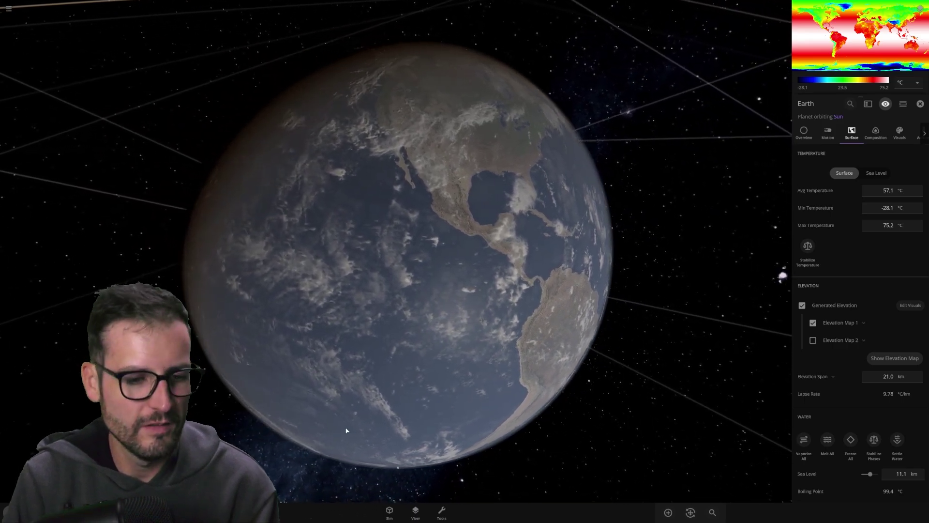
{"action": "left_click_drag", "start_coordinate": [550, 332], "coordinate": [480, 240]}
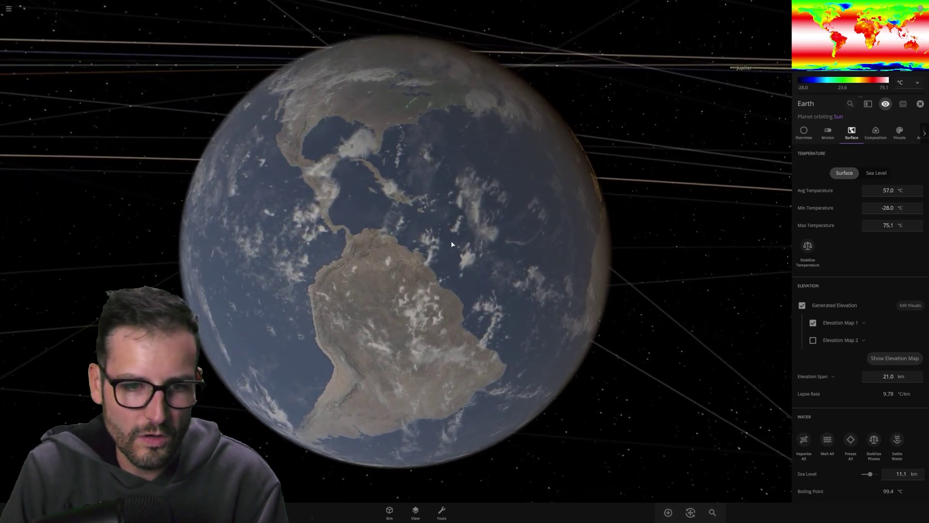
{"action": "scroll", "coordinate": [452, 244], "scroll_direction": "up", "scroll_amount": 2}
{"action": "scroll", "coordinate": [453, 250], "scroll_direction": "down", "scroll_amount": 2}
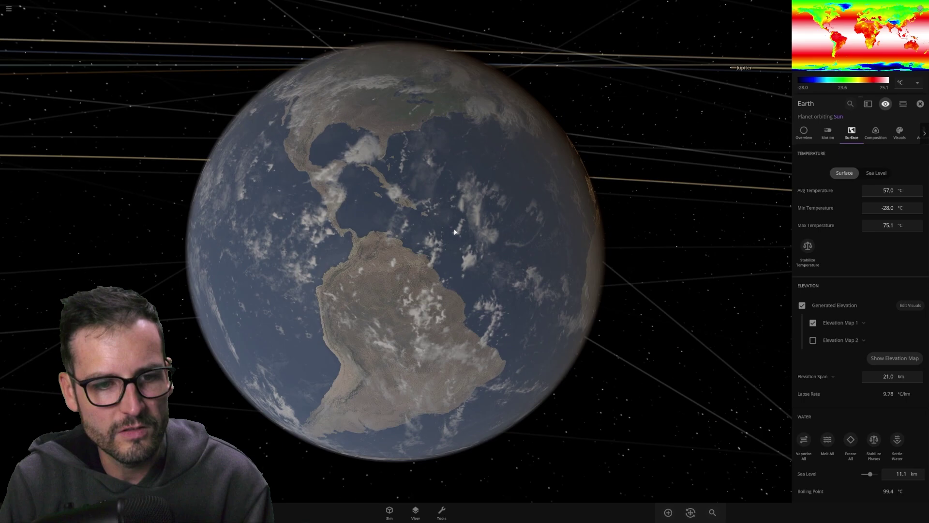
{"action": "left_click_drag", "start_coordinate": [452, 248], "coordinate": [540, 321]}
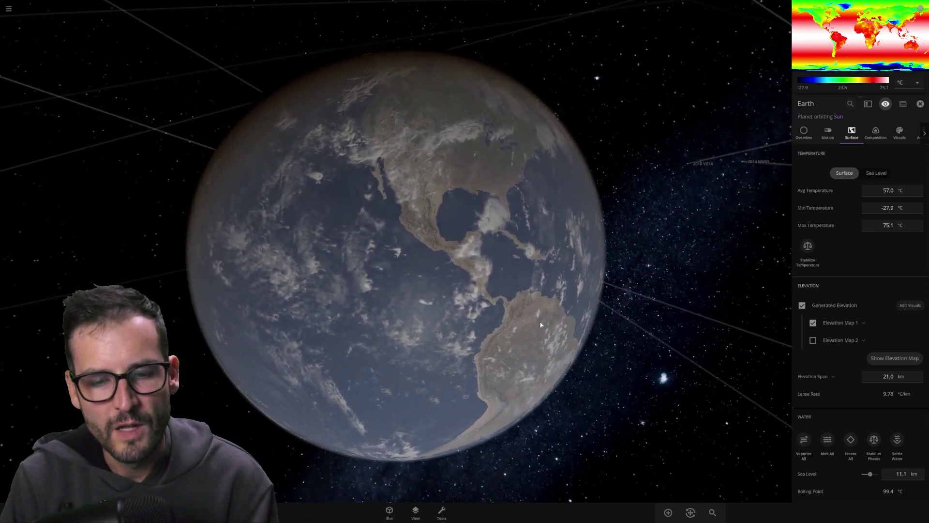
- Open Earth's overview properties and view the whole planet from farther away with the Americas facing the camera
{"action": "left_click", "coordinate": [804, 132]}
{"action": "left_click_drag", "start_coordinate": [584, 216], "coordinate": [517, 246]}
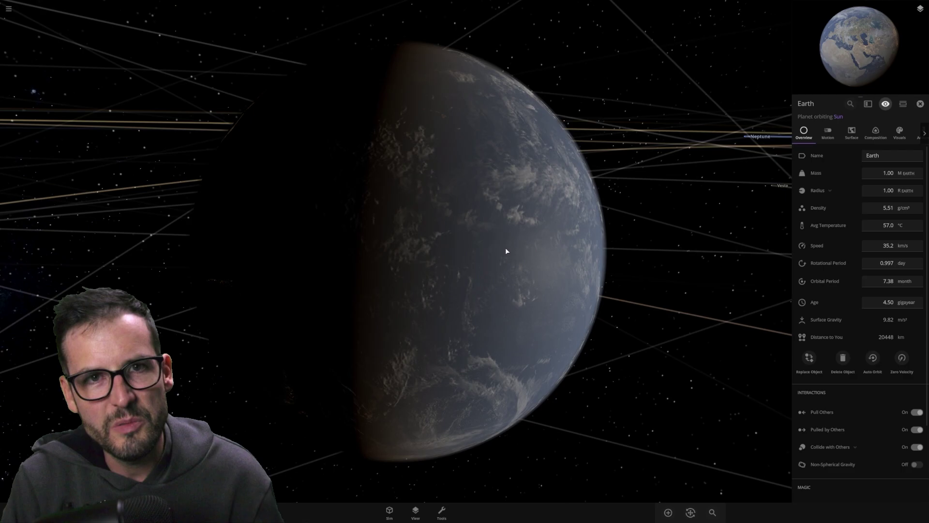
{"action": "scroll", "coordinate": [510, 243], "scroll_direction": "down", "scroll_amount": 4}
{"action": "left_click_drag", "start_coordinate": [510, 242], "coordinate": [463, 230]}
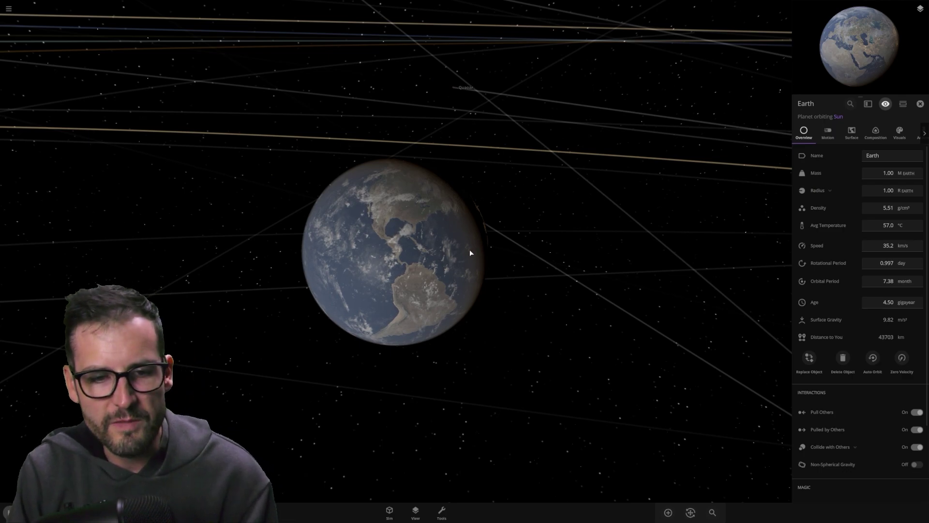
{"action": "left_click_drag", "start_coordinate": [517, 211], "coordinate": [550, 216]}
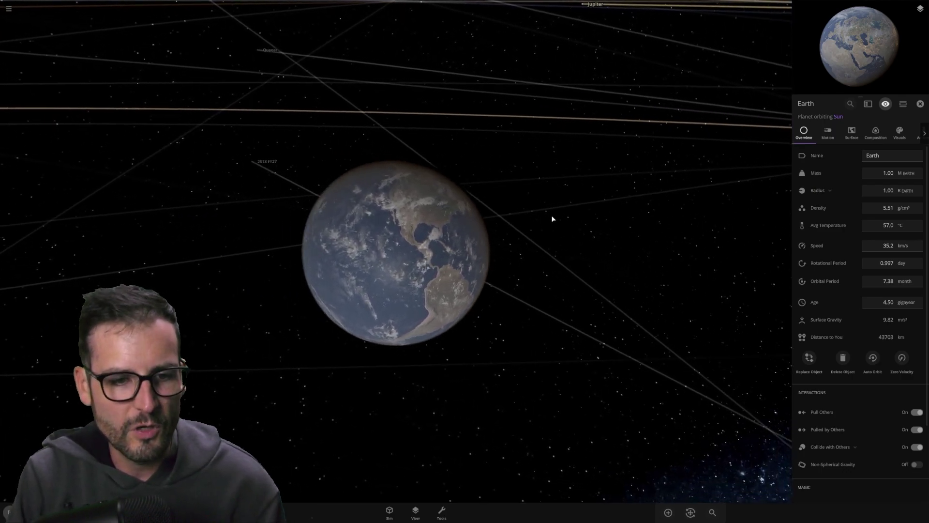